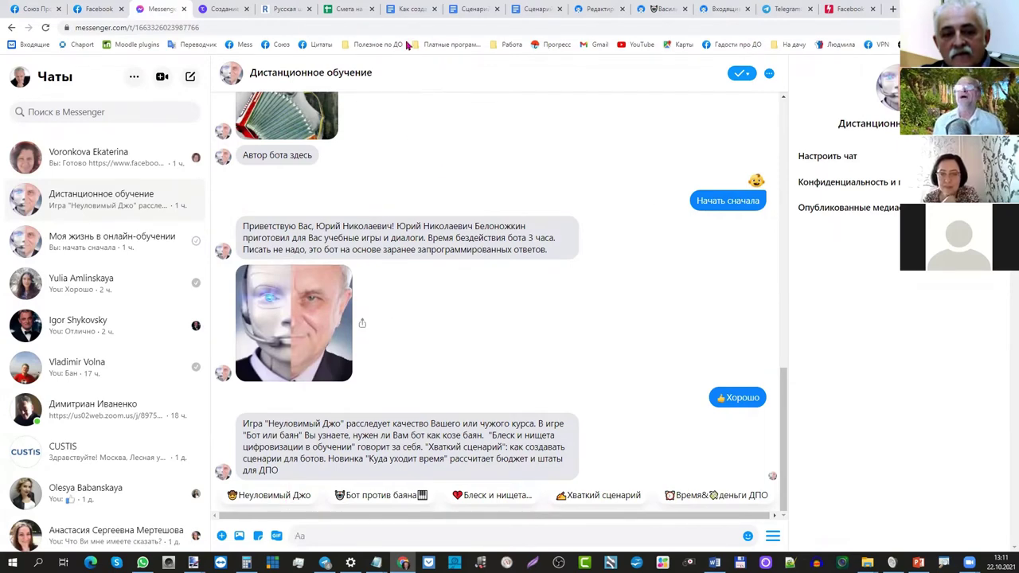
Step: Switch to the Google Docs guide on creating a SnatchBot dialogue scenario and read from its title to the start of the scenario table
{"action": "left_click", "coordinate": [415, 11]}
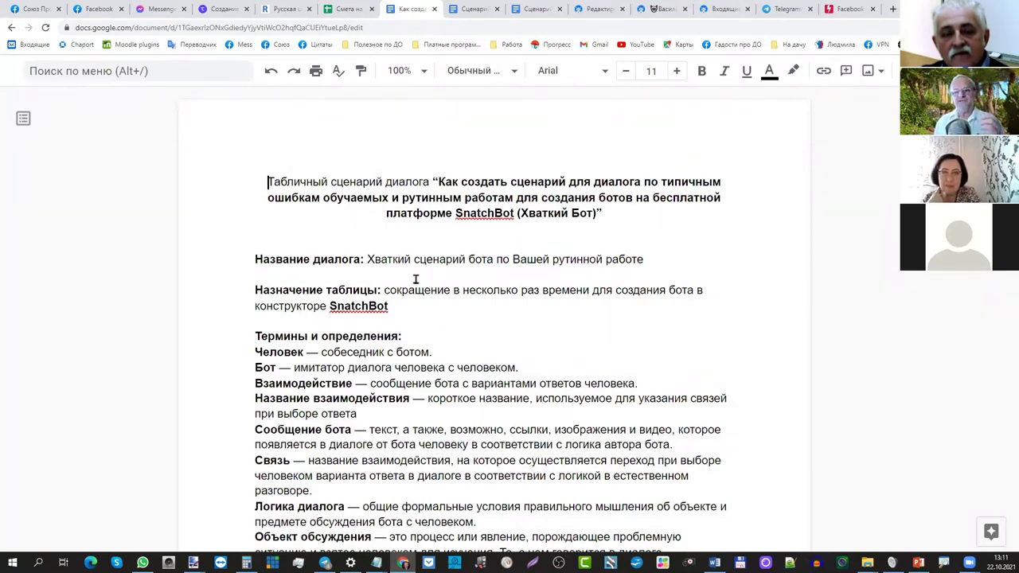
{"action": "scroll", "coordinate": [415, 279], "scroll_direction": "down", "scroll_amount": 2}
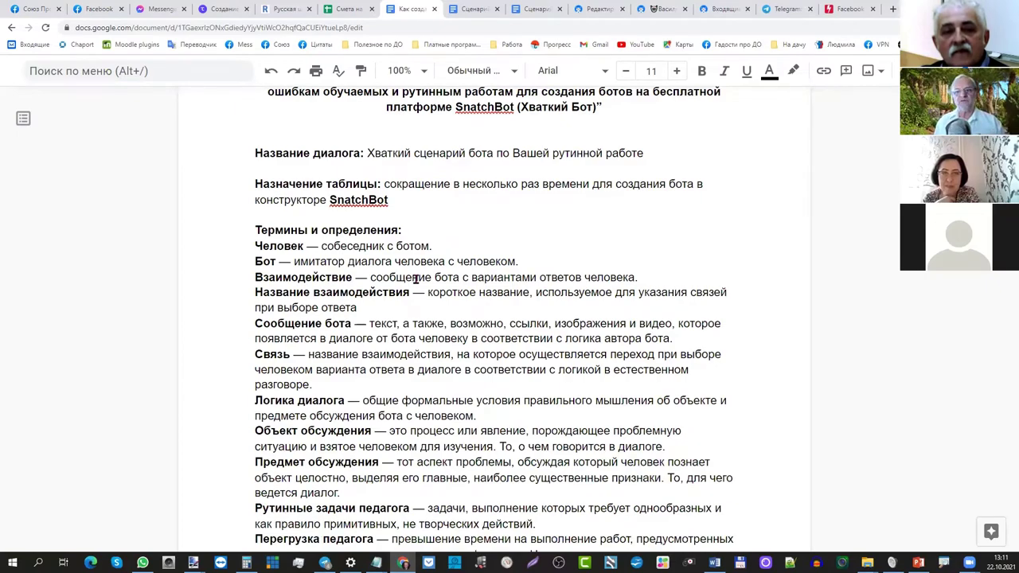
{"action": "scroll", "coordinate": [415, 279], "scroll_direction": "down", "scroll_amount": 4}
{"action": "scroll", "coordinate": [419, 256], "scroll_direction": "down", "scroll_amount": 4}
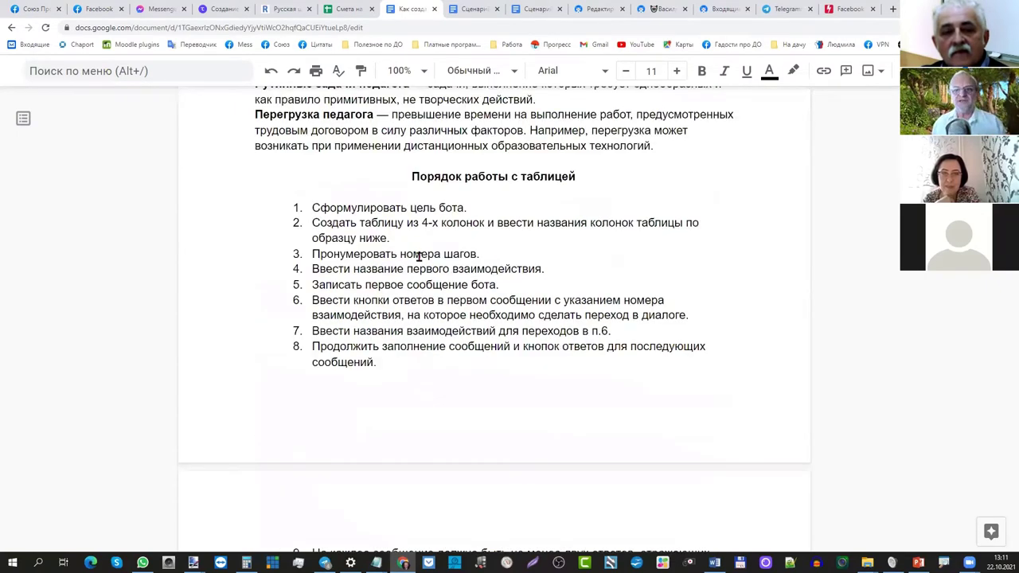
{"action": "scroll", "coordinate": [419, 257], "scroll_direction": "down", "scroll_amount": 5}
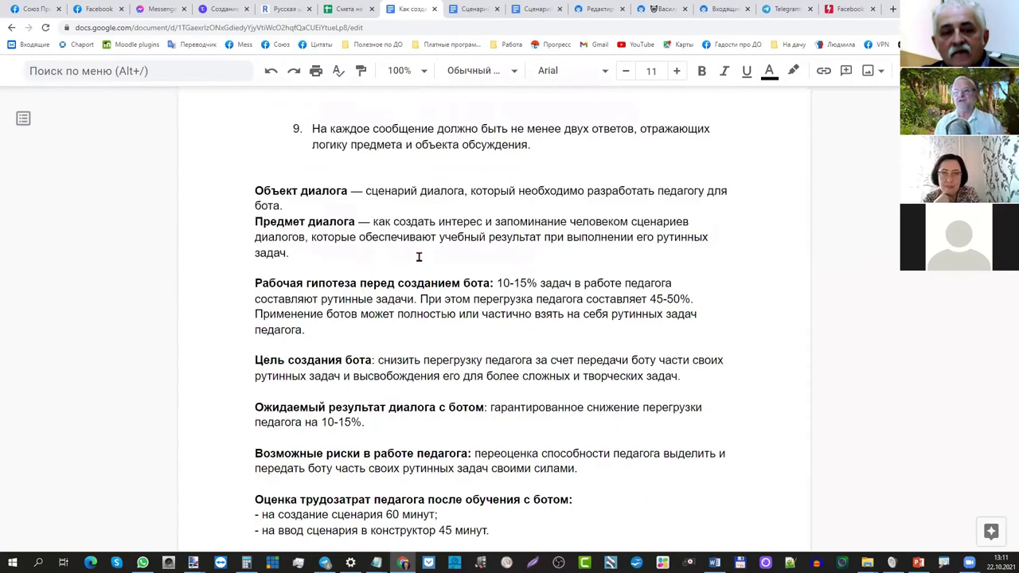
{"action": "scroll", "coordinate": [419, 257], "scroll_direction": "down", "scroll_amount": 3}
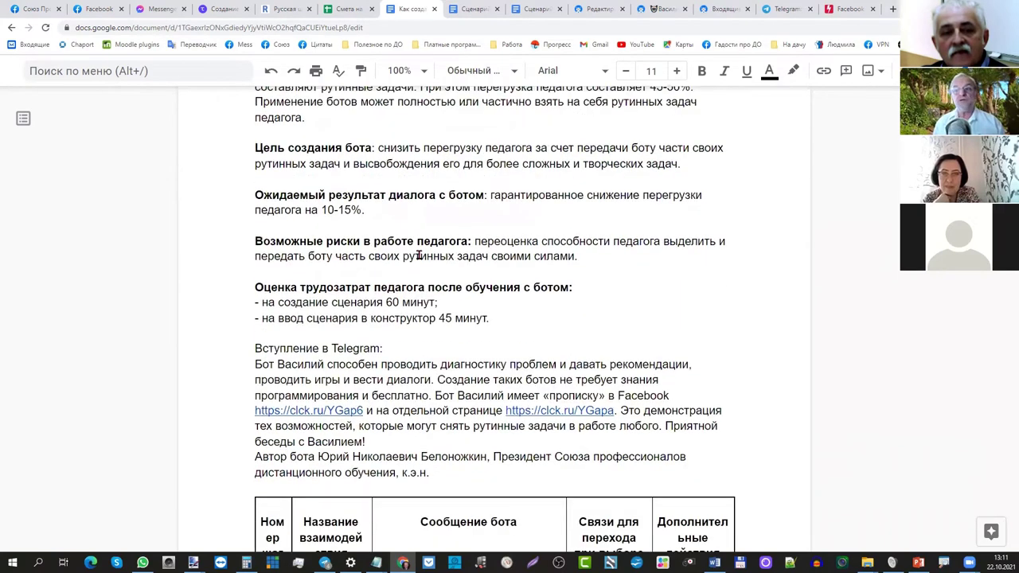
Step: Review the scenario document for the game «Бот против баяна» and open the one for "Блеск и нищета цифровизации для педагога"
{"action": "left_click", "coordinate": [474, 10]}
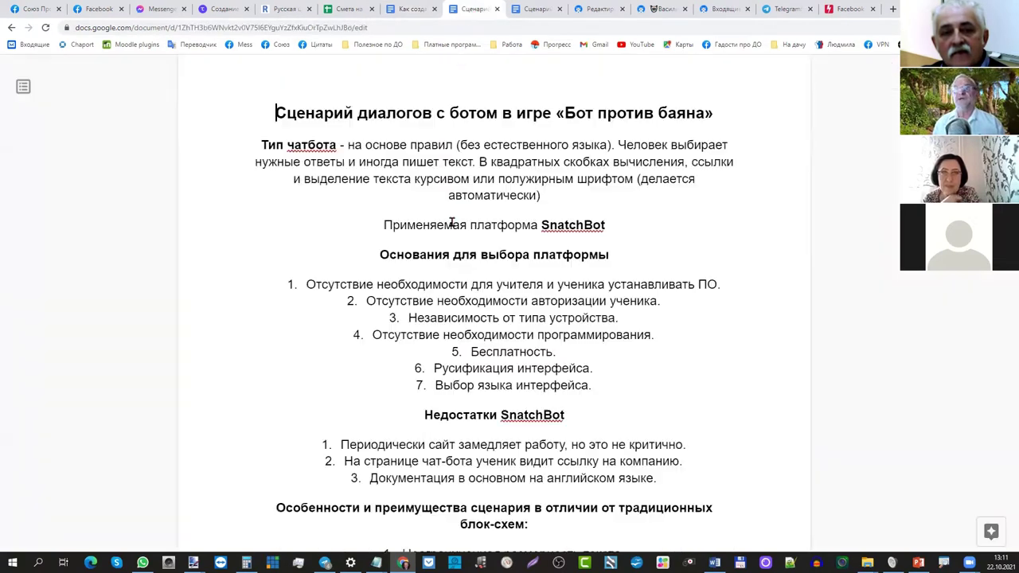
{"action": "scroll", "coordinate": [474, 339], "scroll_direction": "down", "scroll_amount": 15}
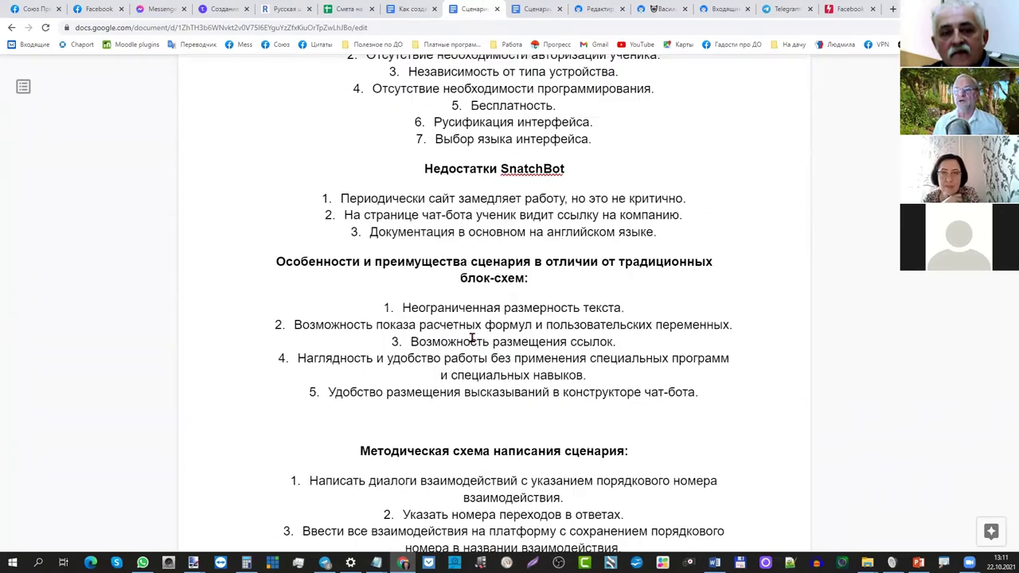
{"action": "scroll", "coordinate": [472, 342], "scroll_direction": "down", "scroll_amount": 6}
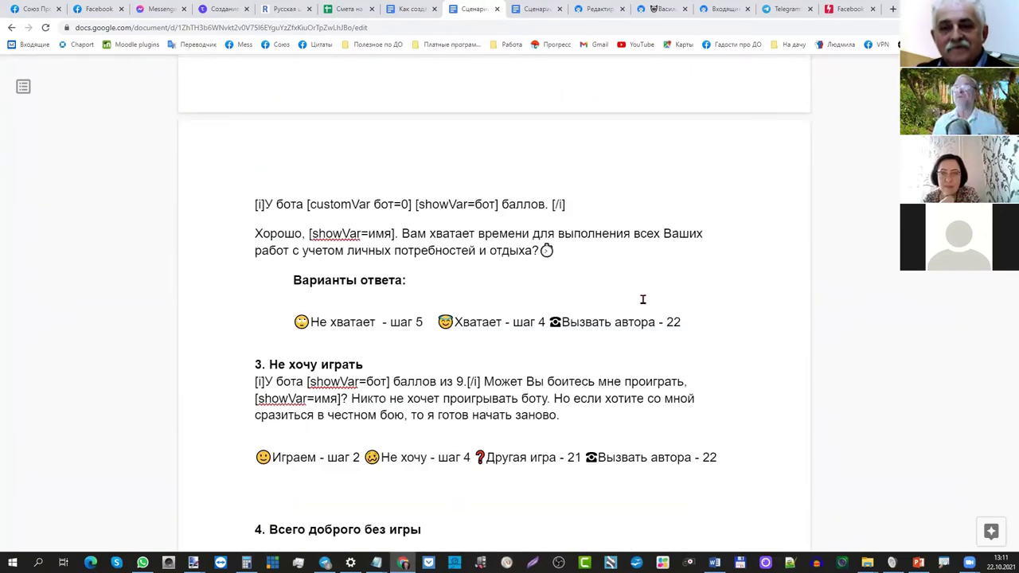
{"action": "left_click", "coordinate": [541, 13]}
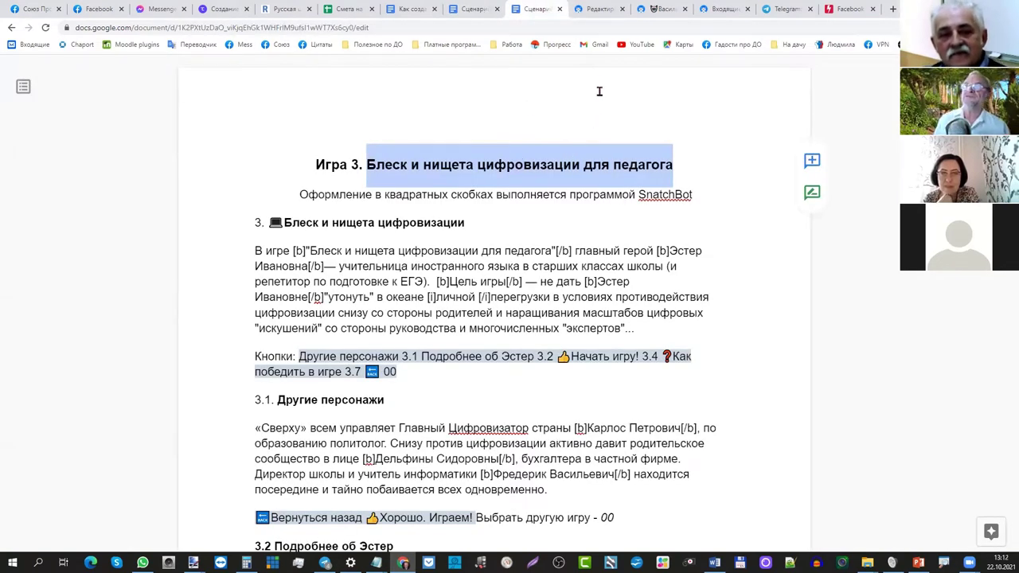
Step: Switch to the SnatchBot editor and temporarily circle in red the interaction list, the name of interaction 7,01 and the "Сообщение бота" heading
{"action": "left_click", "coordinate": [591, 13]}
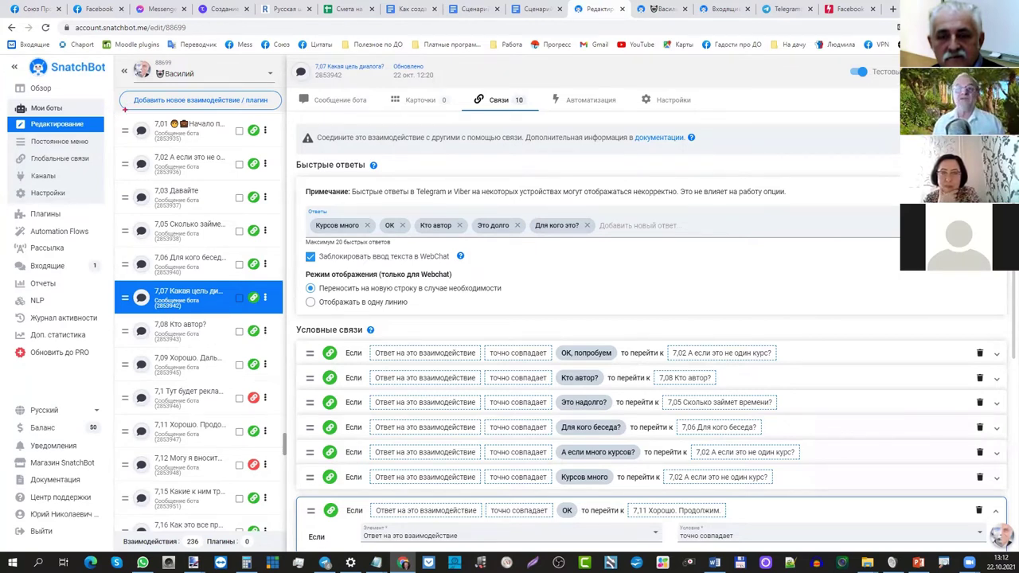
{"action": "mouse_move", "coordinate": [161, 87]}
{"action": "left_mouse_down"}
{"action": "mouse_move", "coordinate": [115, 104]}
{"action": "mouse_move", "coordinate": [110, 330]}
{"action": "mouse_move", "coordinate": [117, 504]}
{"action": "mouse_move", "coordinate": [151, 548]}
{"action": "mouse_move", "coordinate": [277, 436]}
{"action": "mouse_move", "coordinate": [275, 186]}
{"action": "mouse_move", "coordinate": [222, 91]}
{"action": "mouse_move", "coordinate": [159, 80]}
{"action": "left_mouse_up"}
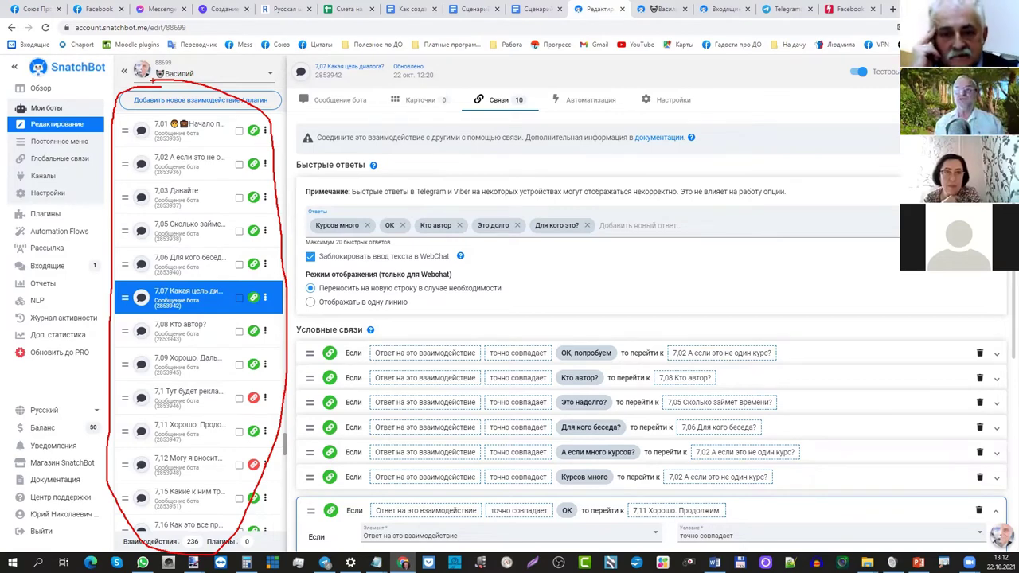
{"action": "mouse_move", "coordinate": [203, 116]}
{"action": "left_mouse_down"}
{"action": "mouse_move", "coordinate": [155, 124]}
{"action": "mouse_move", "coordinate": [183, 137]}
{"action": "mouse_move", "coordinate": [226, 126]}
{"action": "mouse_move", "coordinate": [199, 116]}
{"action": "left_mouse_up"}
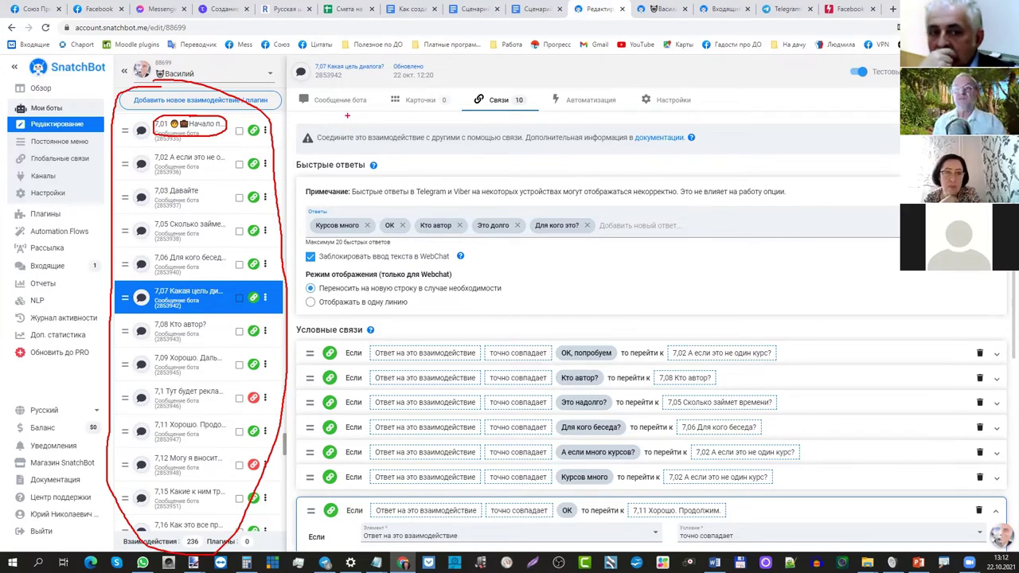
{"action": "mouse_move", "coordinate": [363, 105]}
{"action": "left_mouse_down"}
{"action": "mouse_move", "coordinate": [359, 91]}
{"action": "mouse_move", "coordinate": [307, 95]}
{"action": "mouse_move", "coordinate": [364, 113]}
{"action": "left_mouse_up"}
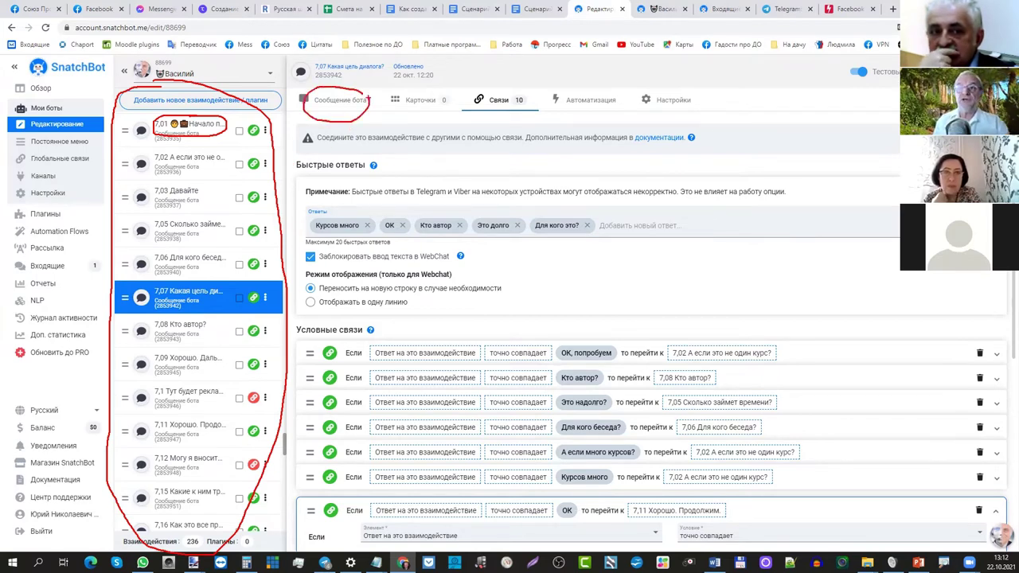
{"action": "key", "text": "Escape"}
Step: Show the bot message of interaction 7,07 and highlight its entire text
{"action": "left_click", "coordinate": [337, 102]}
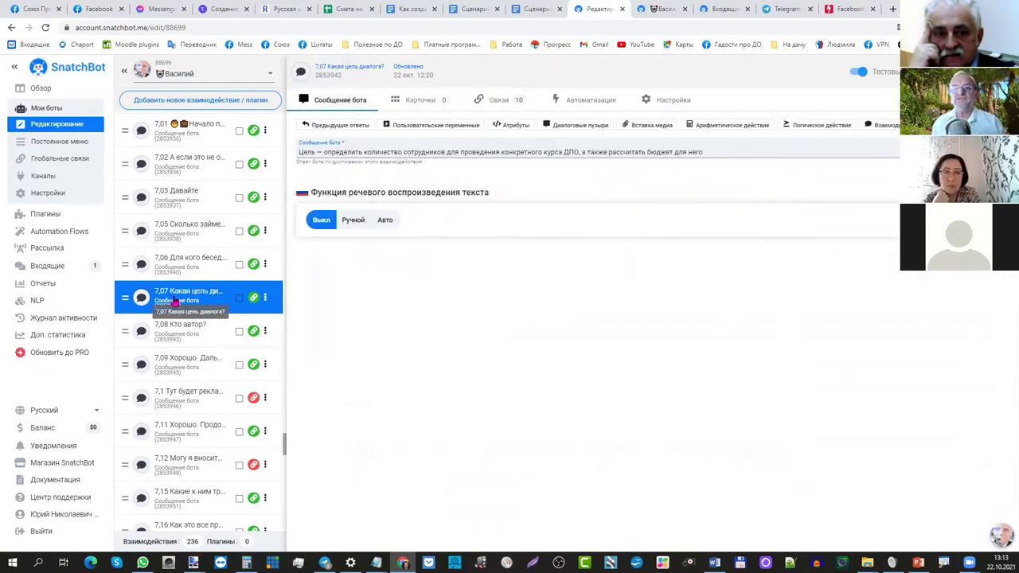
{"action": "left_click", "coordinate": [299, 151]}
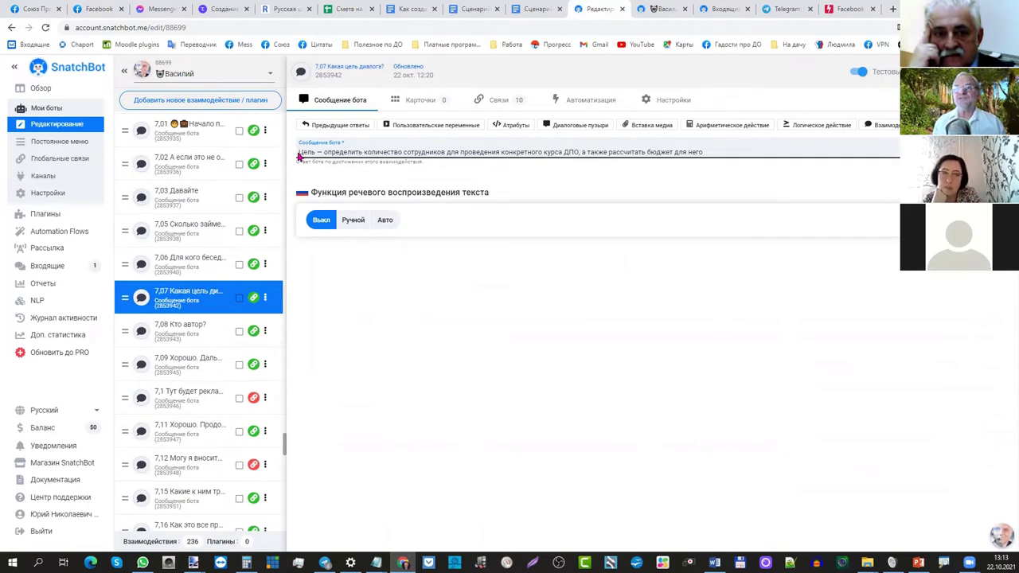
{"action": "left_click_drag", "start_coordinate": [299, 152], "coordinate": [722, 154]}
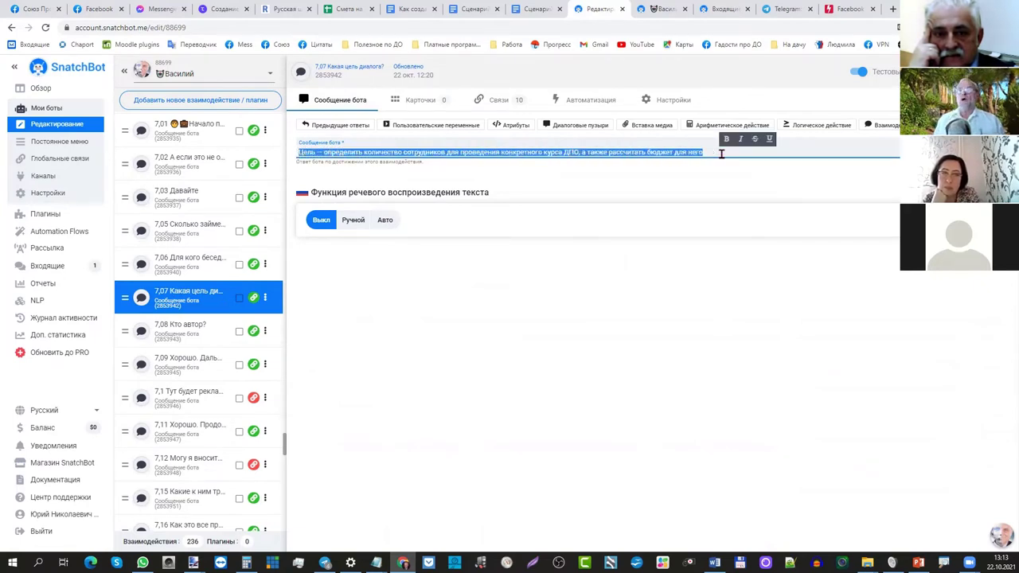
Step: Add an empty picture card to interaction 7,07 and browse the media library without choosing an image
{"action": "left_click", "coordinate": [428, 106]}
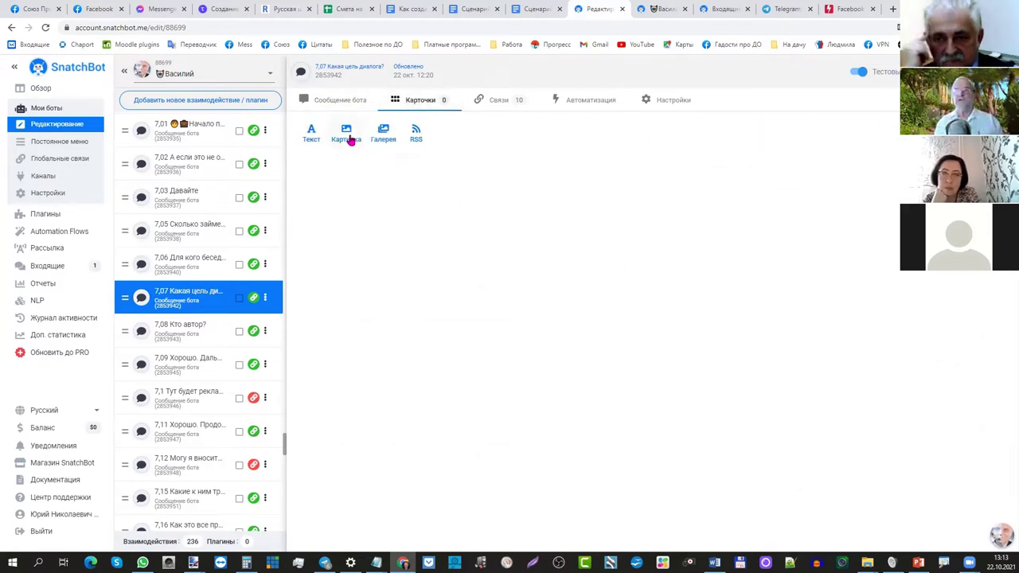
{"action": "left_click", "coordinate": [348, 137]}
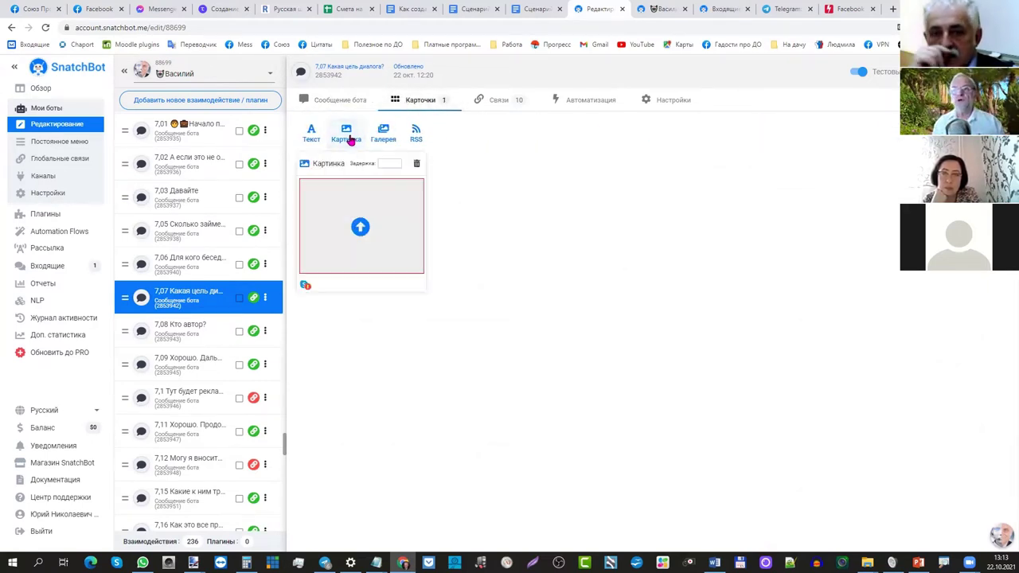
{"action": "left_click", "coordinate": [360, 230]}
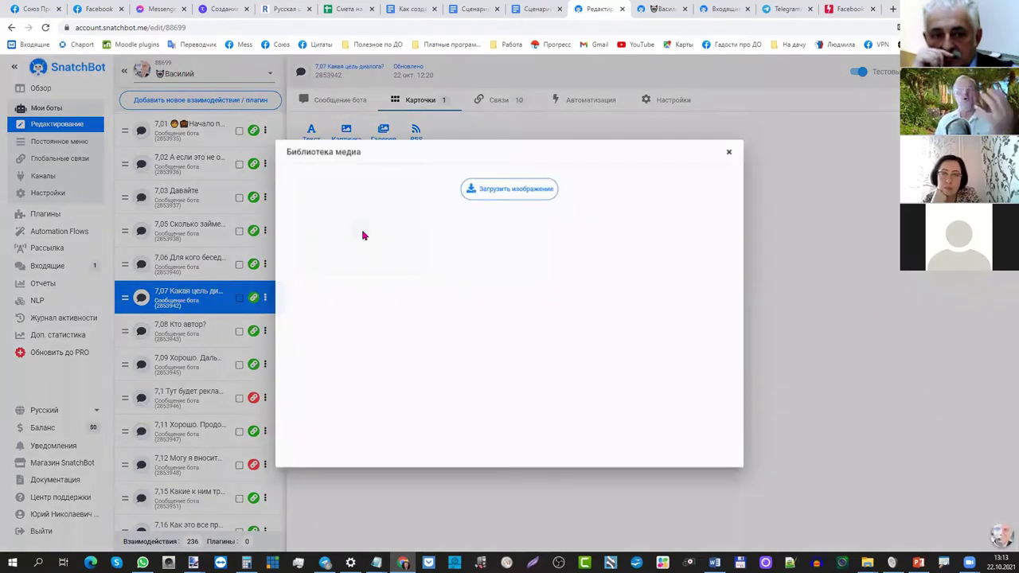
{"action": "scroll", "coordinate": [397, 301], "scroll_direction": "down", "scroll_amount": 8}
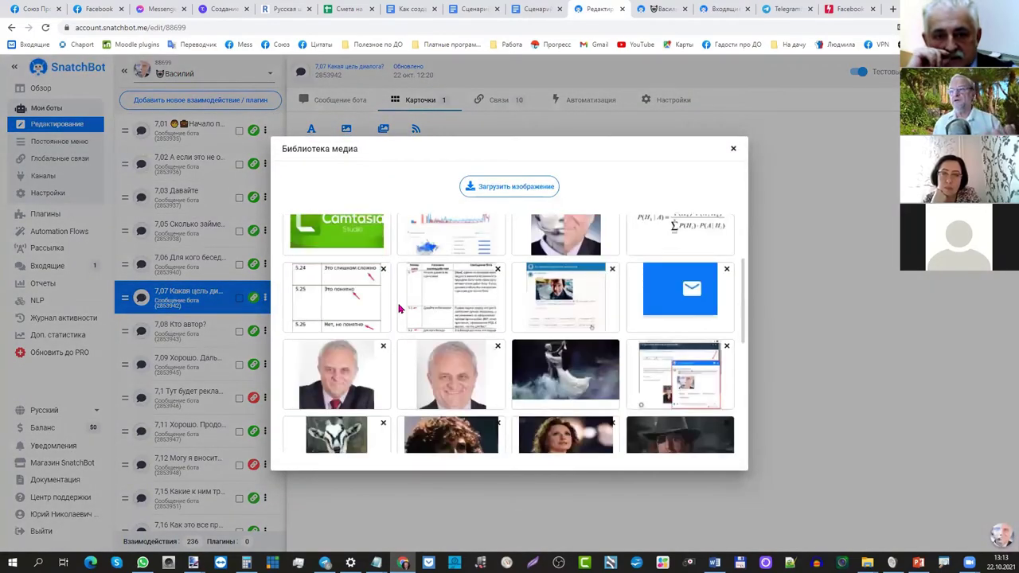
{"action": "scroll", "coordinate": [401, 309], "scroll_direction": "up", "scroll_amount": 3}
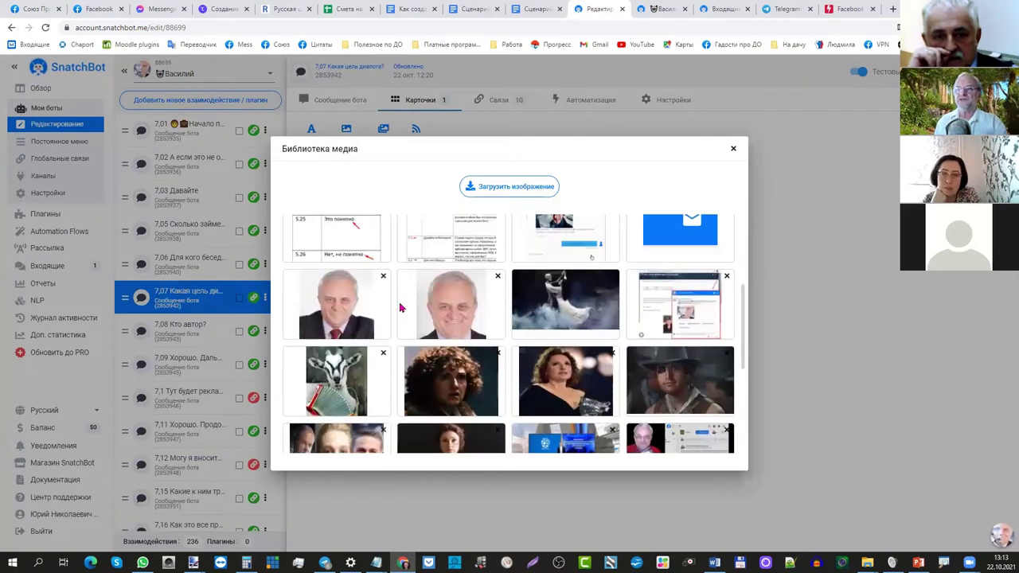
{"action": "key", "text": "Escape"}
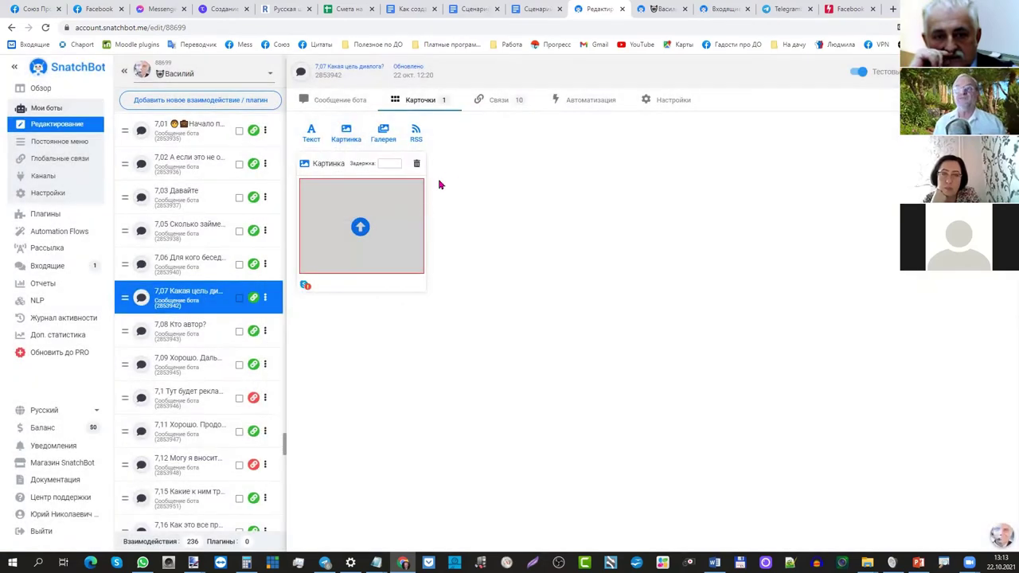
Step: Show the links of interaction 7,07 and circle in red the interaction list and the "Сообщение бота" and "Связи" headings
{"action": "left_click", "coordinate": [491, 103]}
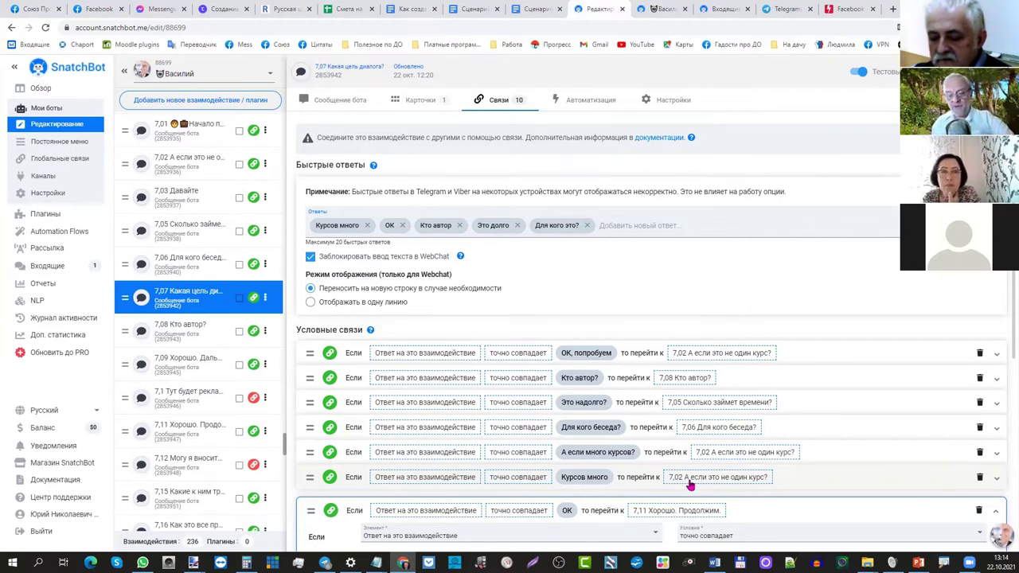
{"action": "mouse_move", "coordinate": [205, 88]}
{"action": "left_mouse_down"}
{"action": "mouse_move", "coordinate": [166, 87]}
{"action": "mouse_move", "coordinate": [118, 132]}
{"action": "mouse_move", "coordinate": [94, 347]}
{"action": "mouse_move", "coordinate": [137, 495]}
{"action": "mouse_move", "coordinate": [273, 505]}
{"action": "mouse_move", "coordinate": [284, 208]}
{"action": "mouse_move", "coordinate": [263, 97]}
{"action": "mouse_move", "coordinate": [201, 89]}
{"action": "left_mouse_up"}
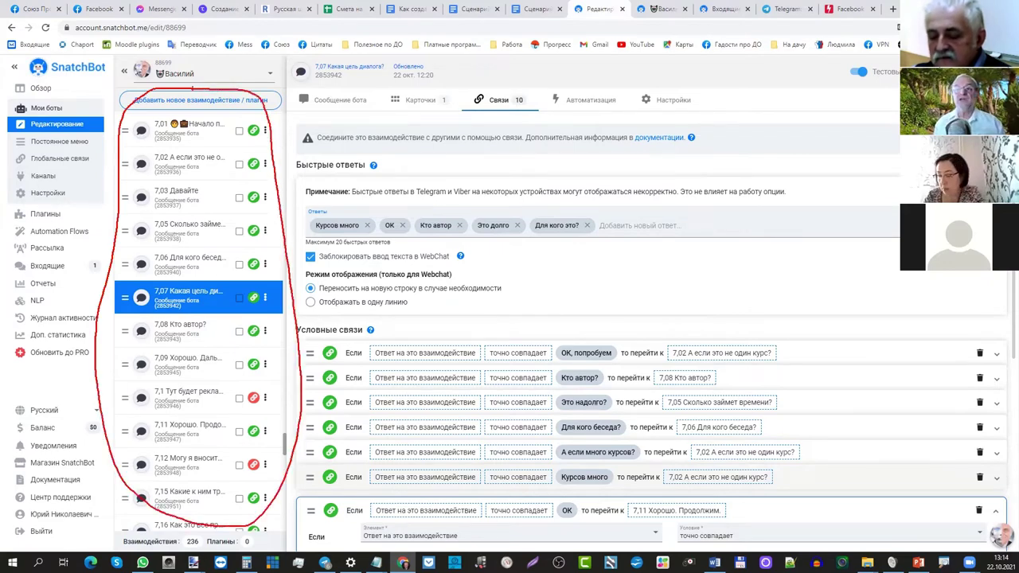
{"action": "mouse_move", "coordinate": [377, 96]}
{"action": "left_mouse_down"}
{"action": "mouse_move", "coordinate": [348, 85]}
{"action": "mouse_move", "coordinate": [281, 118]}
{"action": "mouse_move", "coordinate": [373, 110]}
{"action": "mouse_move", "coordinate": [379, 97]}
{"action": "left_mouse_up"}
{"action": "mouse_move", "coordinate": [535, 88]}
{"action": "left_mouse_down"}
{"action": "mouse_move", "coordinate": [432, 92]}
{"action": "mouse_move", "coordinate": [537, 122]}
{"action": "mouse_move", "coordinate": [541, 94]}
{"action": "left_mouse_up"}
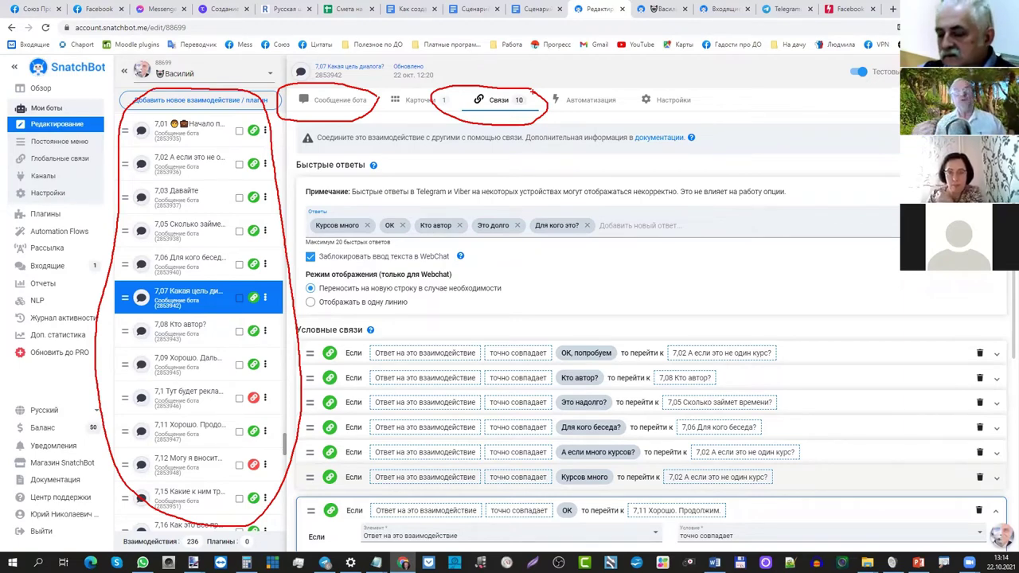
Step: Switch to the Google Sheets cost estimate and examine its title, lesson numbers A3:A18, dialogue counts B3:B18, first topic and labour formula in D3
{"action": "left_click", "coordinate": [356, 14]}
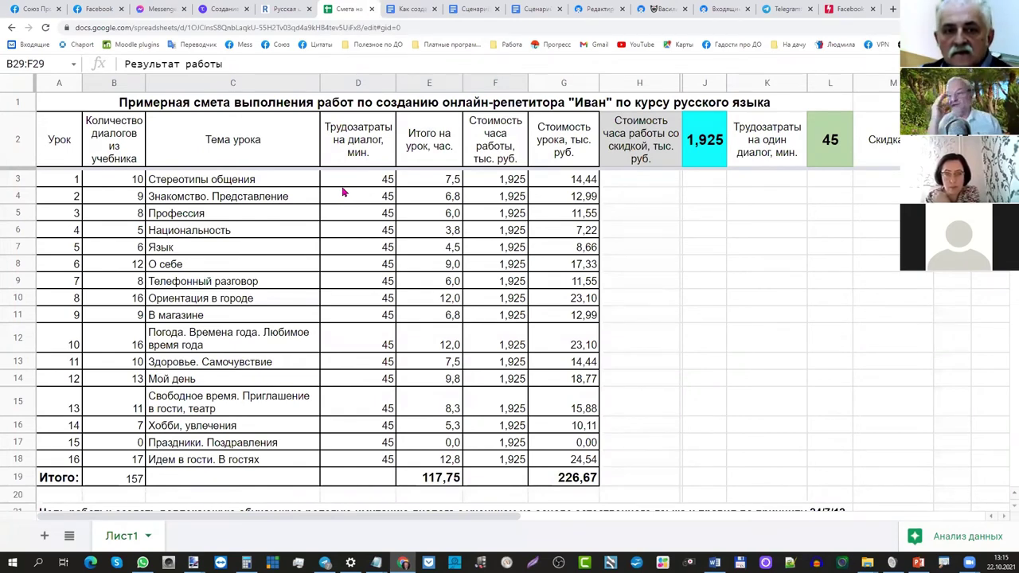
{"action": "left_click", "coordinate": [581, 110]}
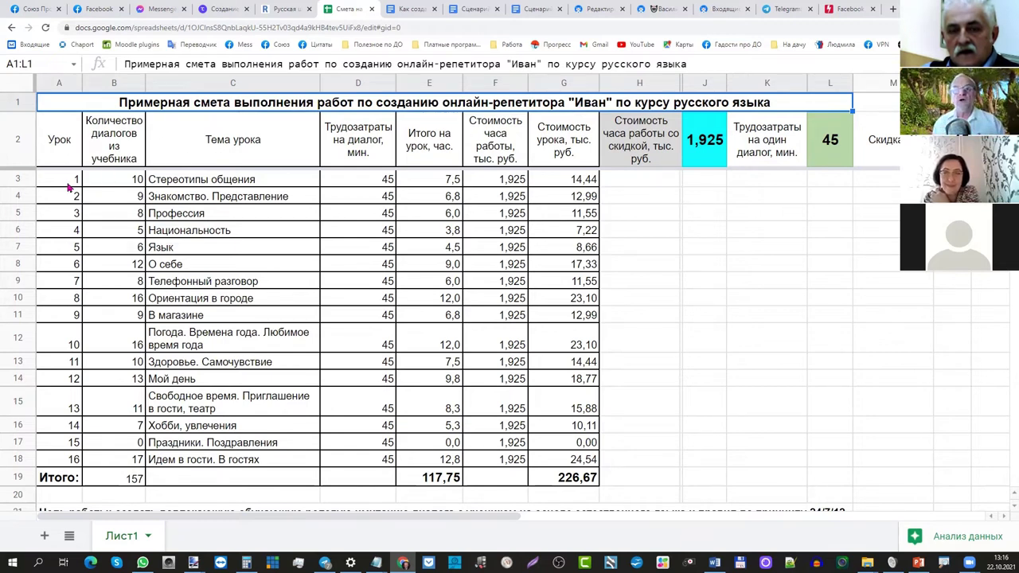
{"action": "left_click_drag", "start_coordinate": [68, 187], "coordinate": [69, 460]}
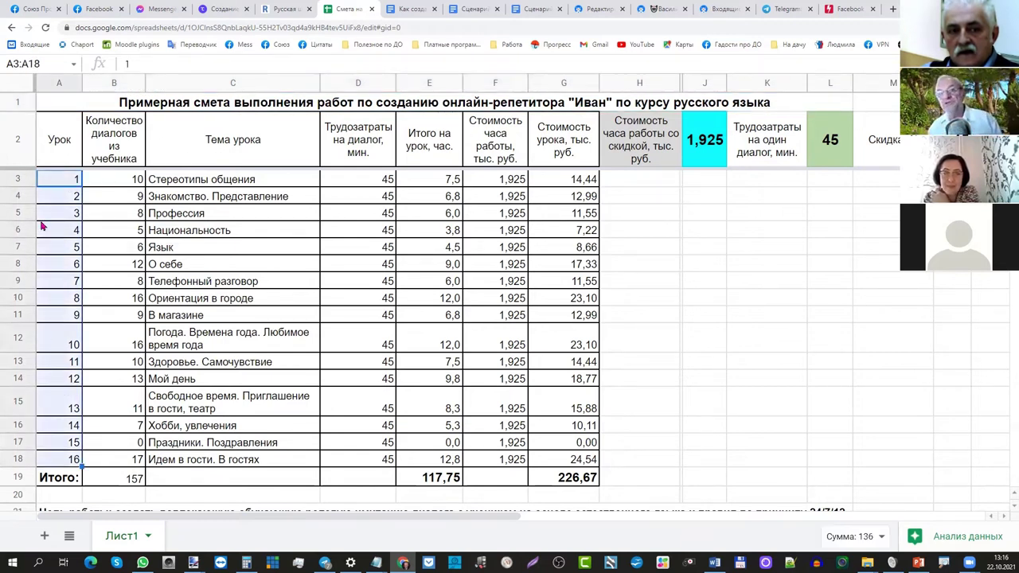
{"action": "left_click_drag", "start_coordinate": [51, 188], "coordinate": [59, 461]}
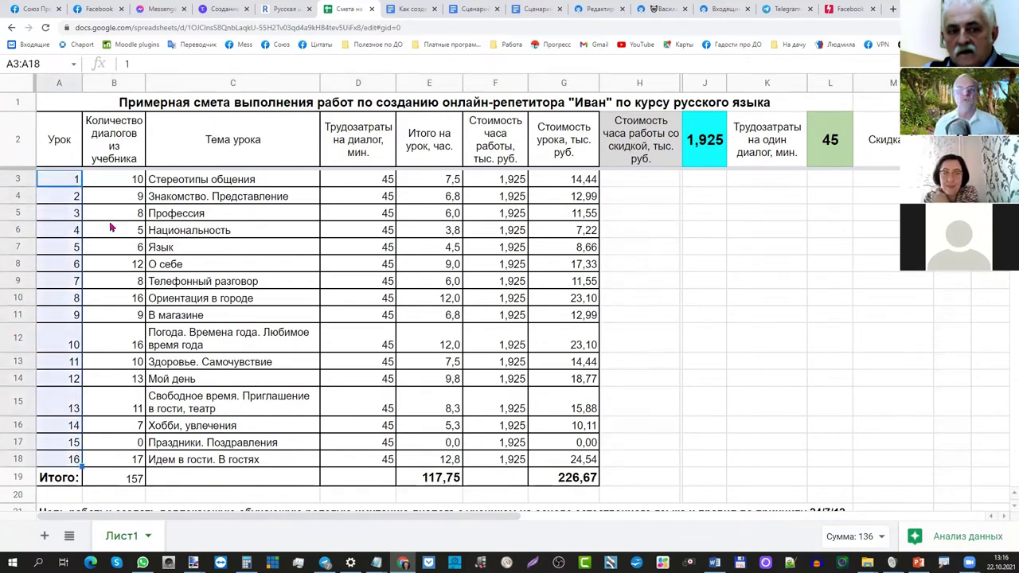
{"action": "left_click_drag", "start_coordinate": [109, 182], "coordinate": [127, 462]}
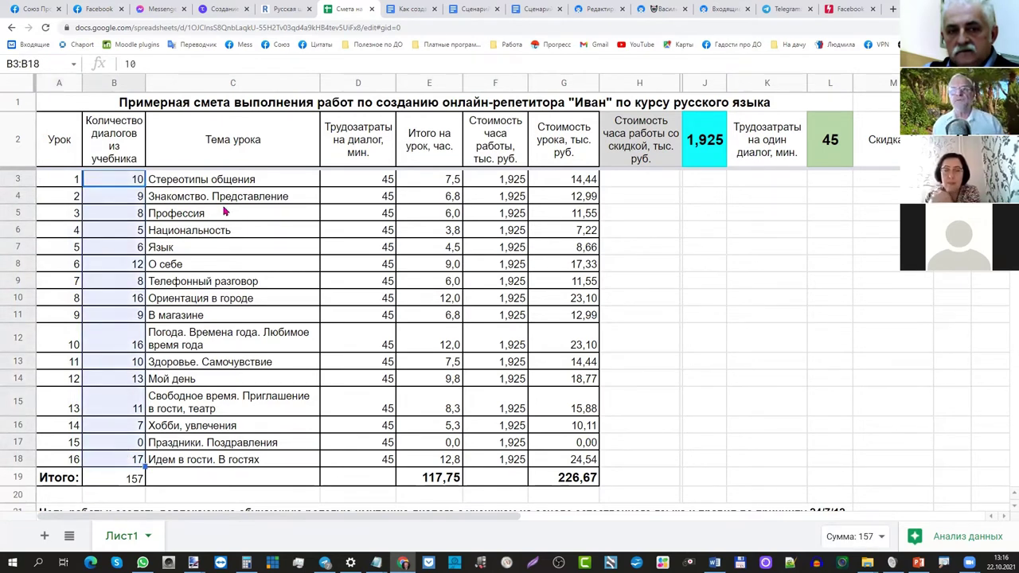
{"action": "left_click", "coordinate": [222, 184]}
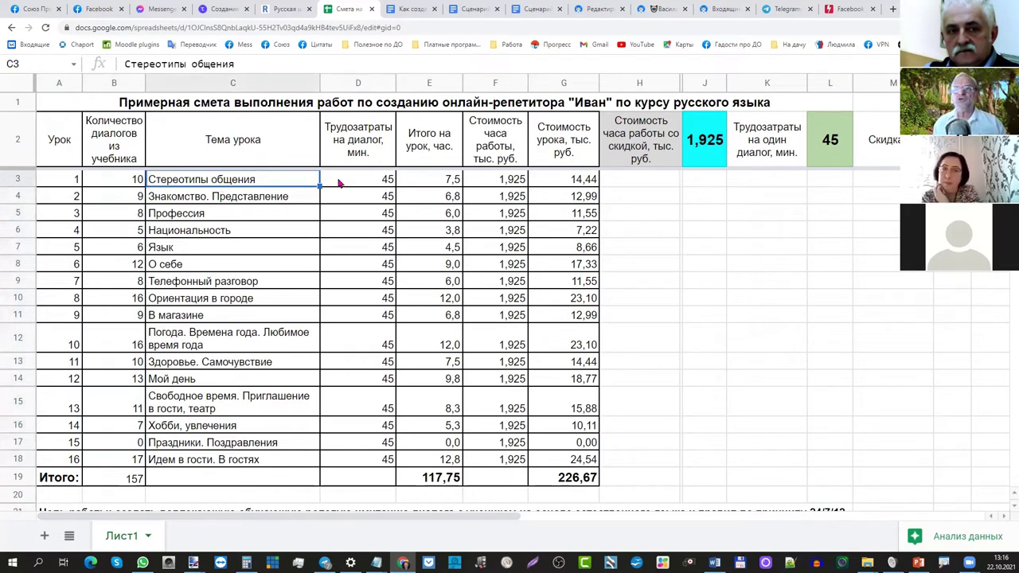
{"action": "left_click", "coordinate": [339, 183]}
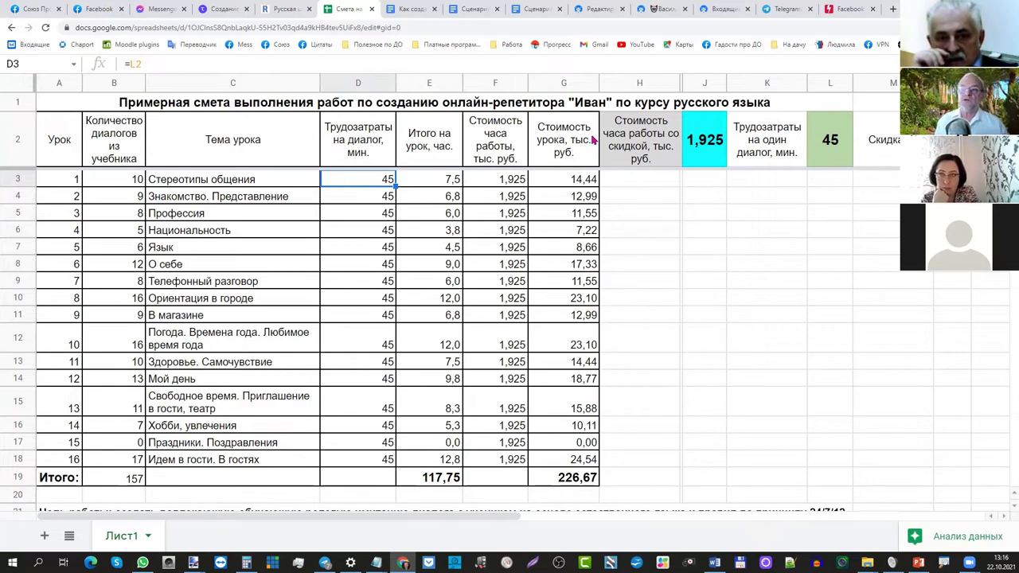
Step: Set the labour per dialogue in cell L2 to 30 minutes
{"action": "left_click", "coordinate": [823, 148]}
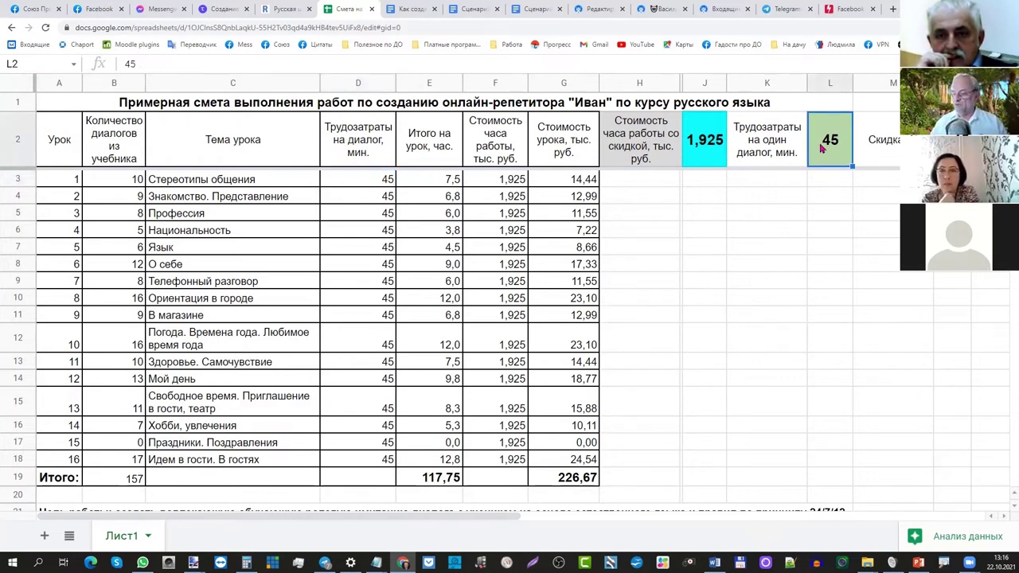
{"action": "type", "text": "30"}
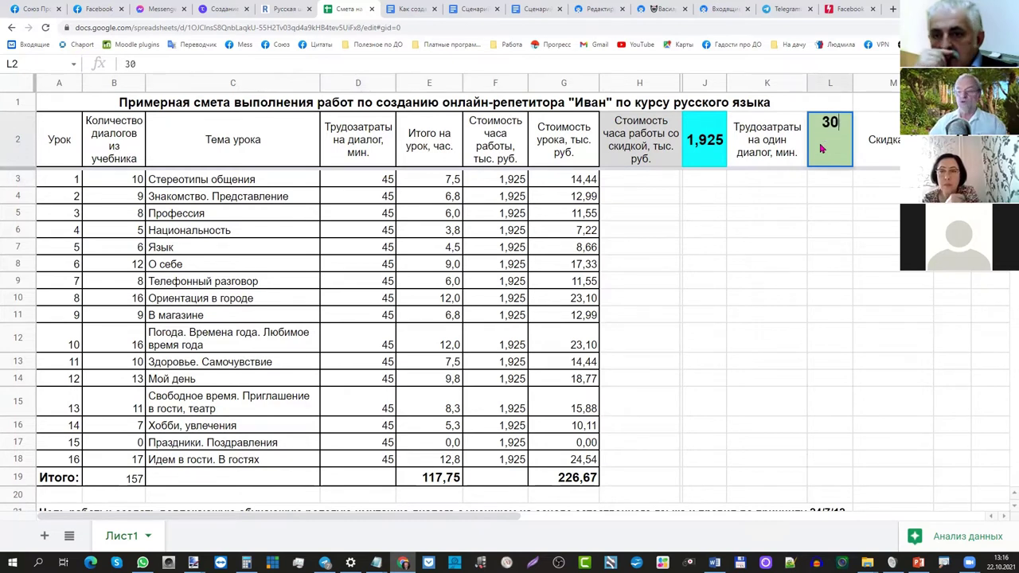
{"action": "key", "text": "Return"}
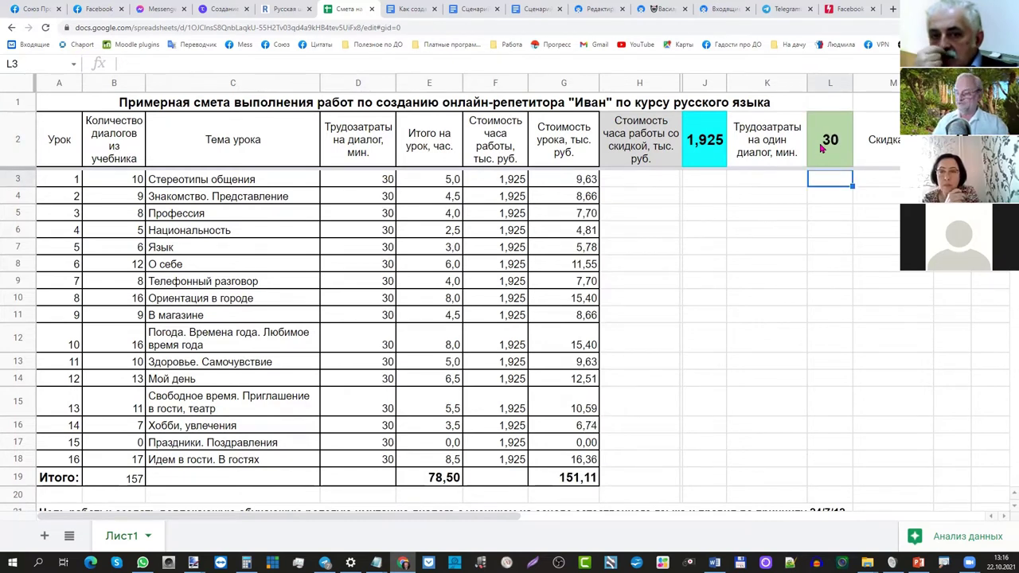
{"action": "type", "text": "40"}
{"action": "key", "text": "BackSpace"}
{"action": "key", "text": "BackSpace"}
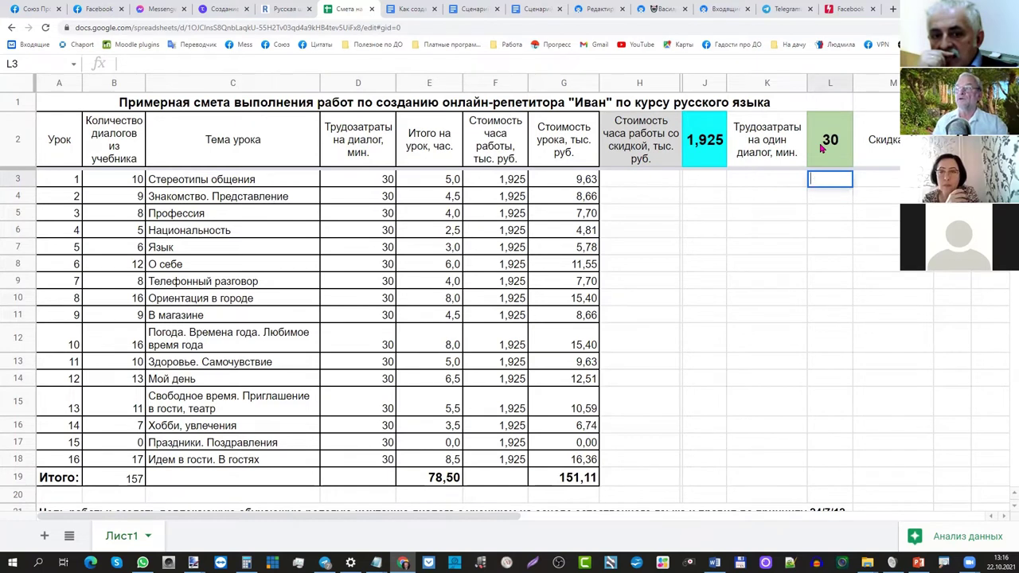
{"action": "key", "text": "Escape"}
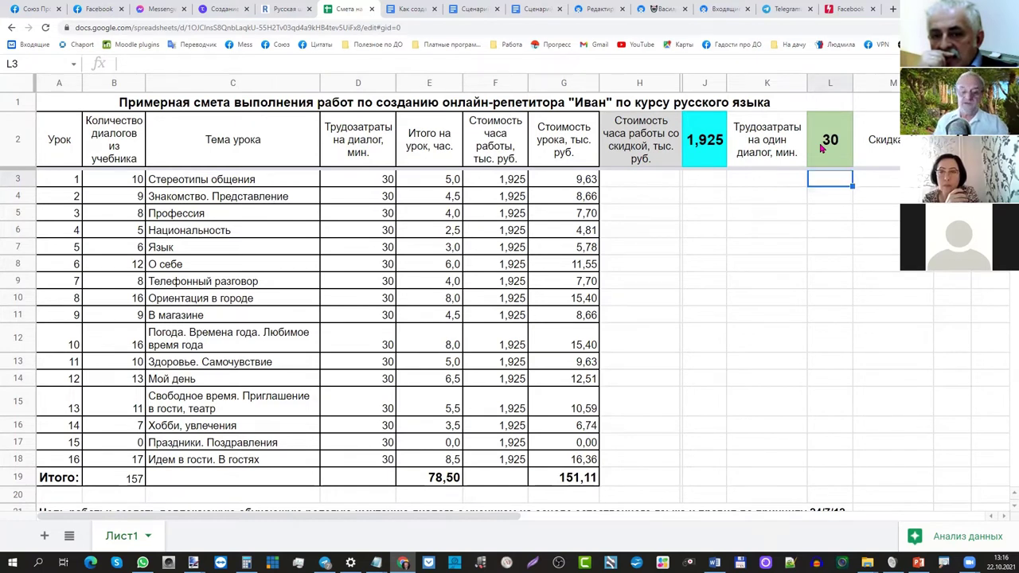
Step: Undo the last labour-per-dialogue change in cell L2 and inspect the total cost in G19
{"action": "key", "text": "ctrl+z"}
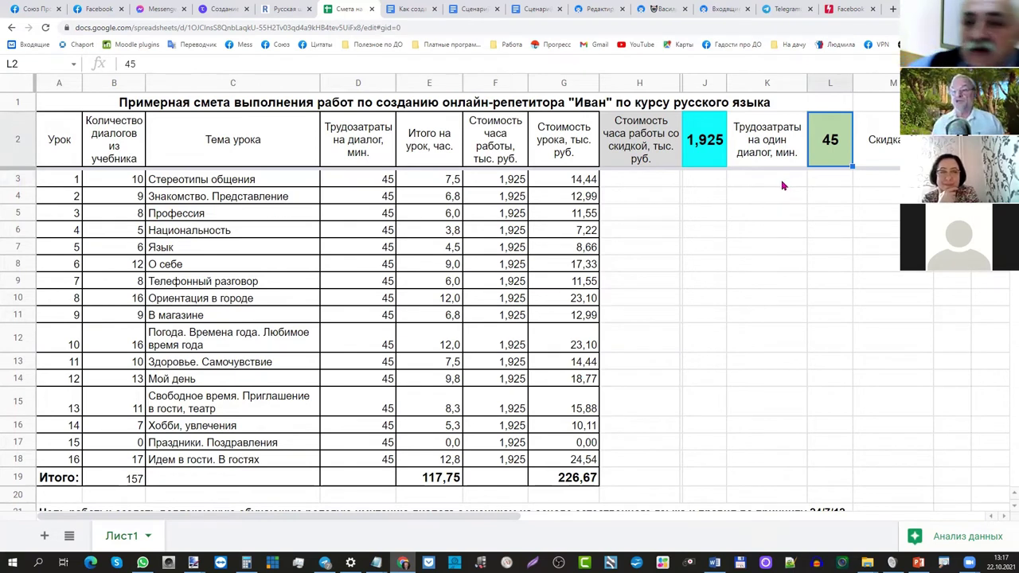
{"action": "left_click", "coordinate": [579, 479]}
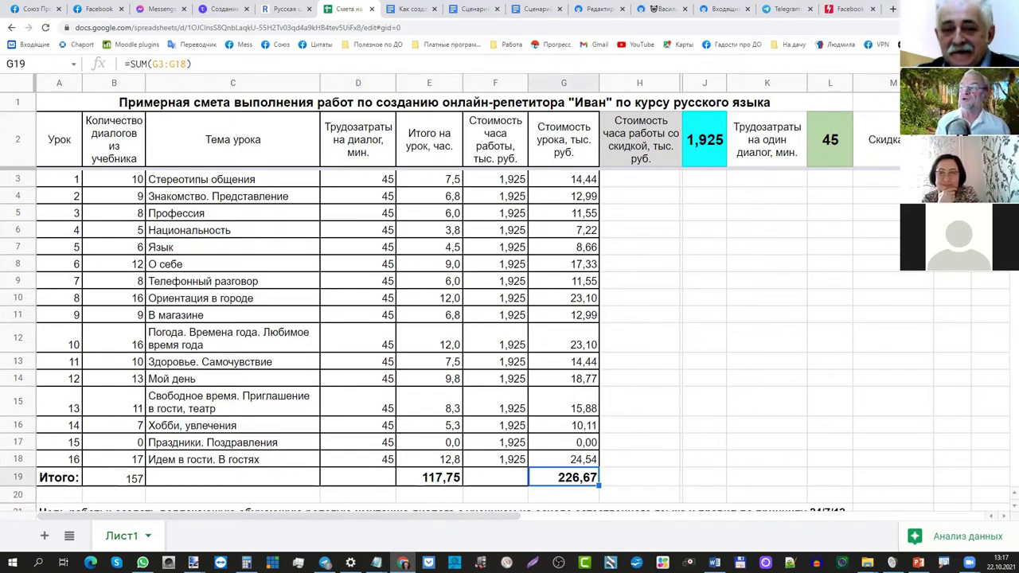
{"action": "left_click", "coordinate": [830, 139]}
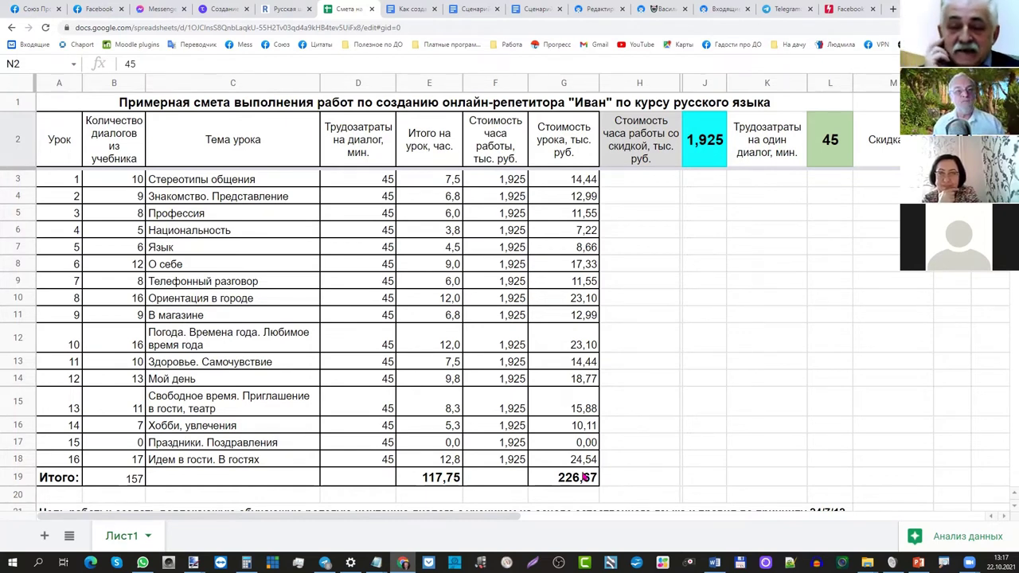
Step: Examine the work goal in row 21 and the list "Гарантии и бонусы исполнителя" below the estimate table
{"action": "scroll", "coordinate": [584, 477], "scroll_direction": "down", "scroll_amount": 3}
{"action": "scroll", "coordinate": [584, 476], "scroll_direction": "down", "scroll_amount": 2}
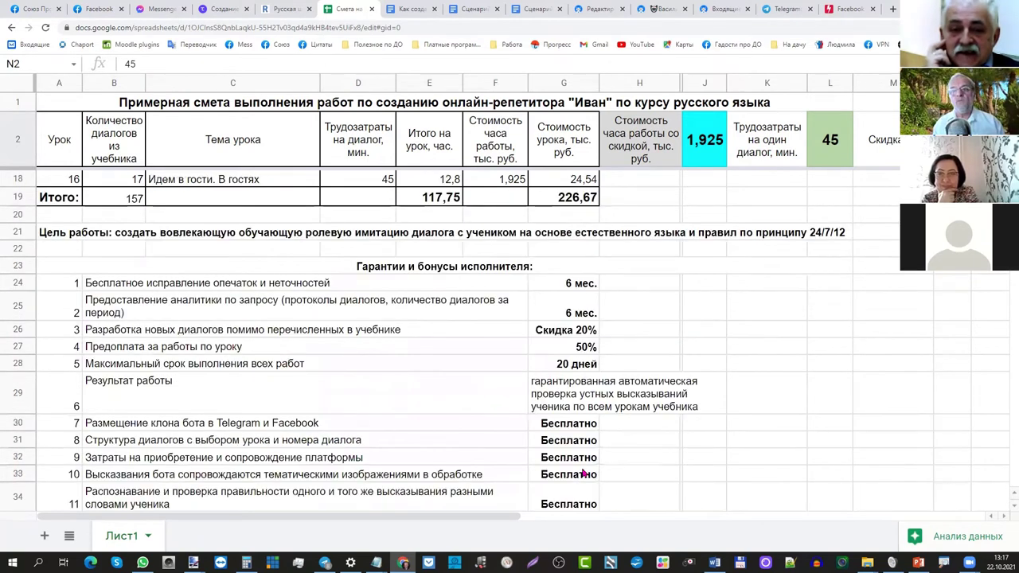
{"action": "scroll", "coordinate": [583, 473], "scroll_direction": "down", "scroll_amount": 2}
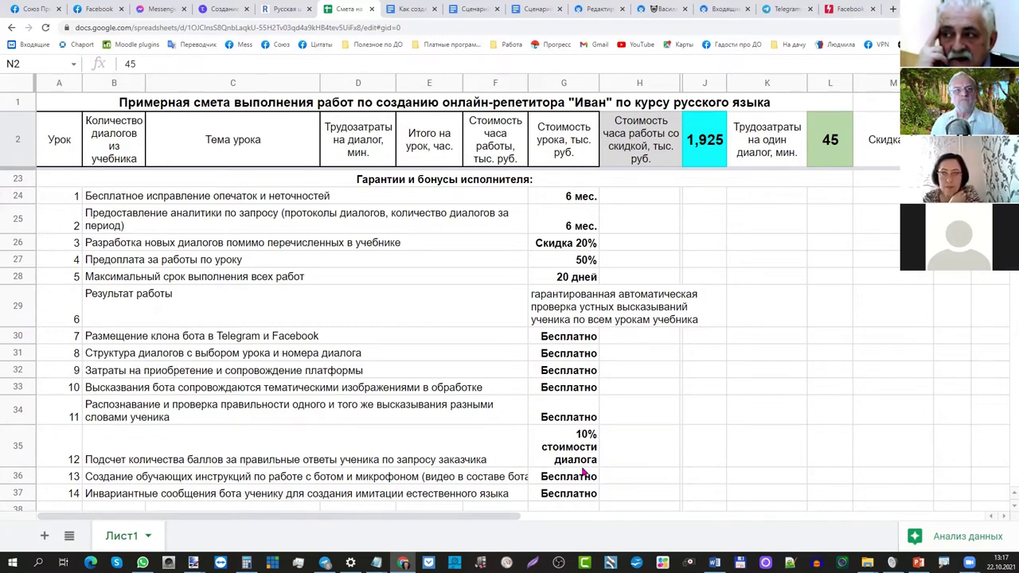
Step: Switch to SnatchBot, open the channel settings of the bot Василий and point out the Messengers list
{"action": "left_click", "coordinate": [596, 9]}
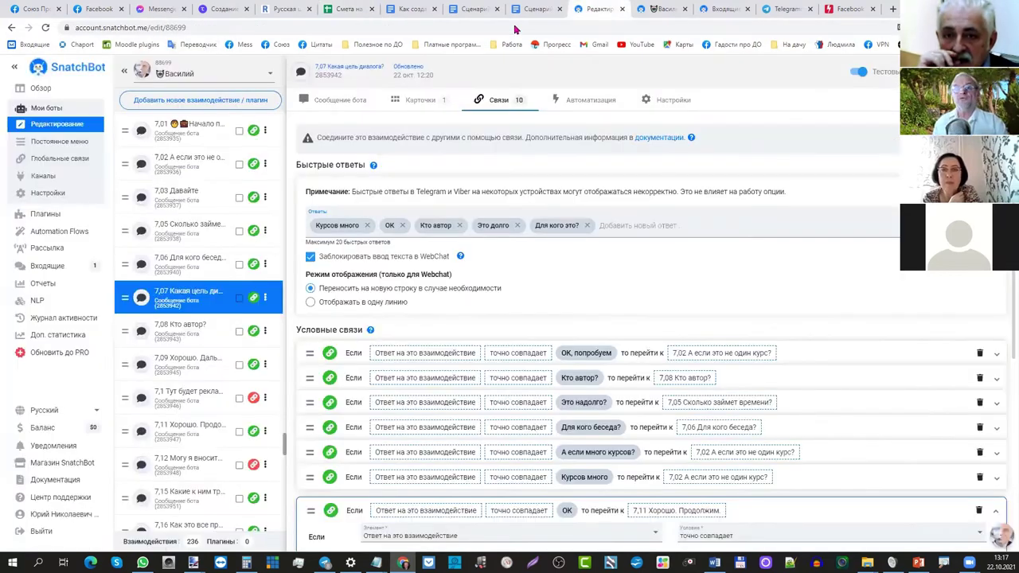
{"action": "left_click", "coordinate": [54, 177]}
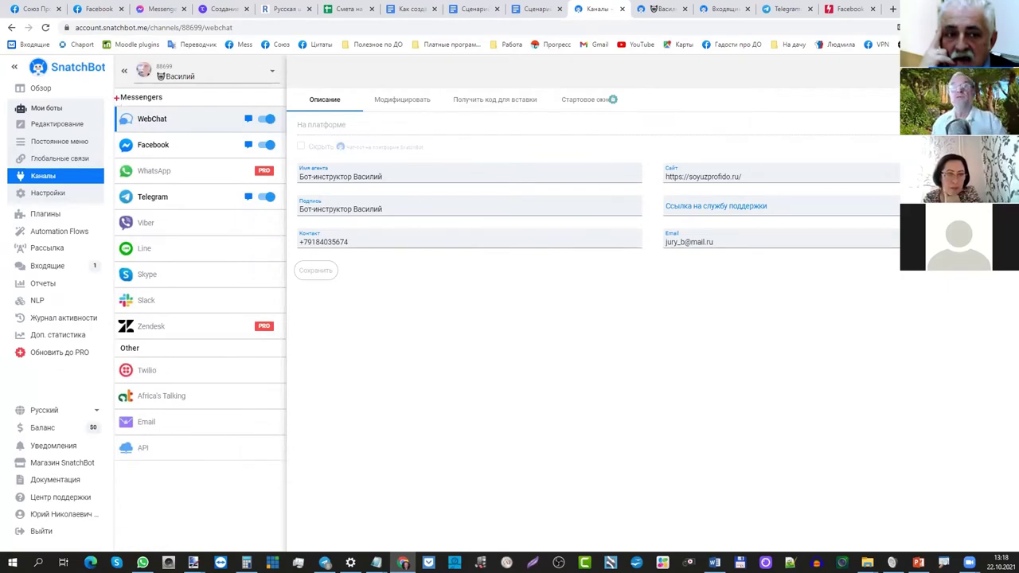
{"action": "mouse_move", "coordinate": [117, 97]}
{"action": "left_mouse_down"}
{"action": "mouse_move", "coordinate": [197, 98]}
{"action": "mouse_move", "coordinate": [275, 199]}
{"action": "mouse_move", "coordinate": [287, 368]}
{"action": "mouse_move", "coordinate": [235, 423]}
{"action": "mouse_move", "coordinate": [186, 431]}
{"action": "mouse_move", "coordinate": [109, 401]}
{"action": "mouse_move", "coordinate": [118, 323]}
{"action": "mouse_move", "coordinate": [106, 101]}
{"action": "mouse_move", "coordinate": [116, 94]}
{"action": "left_mouse_up"}
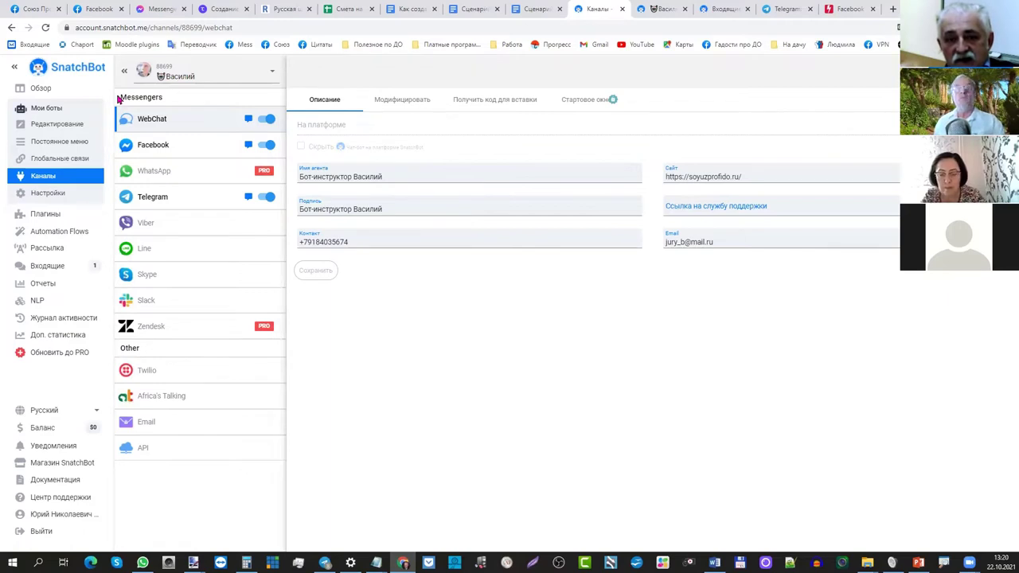
Step: Start the game "Неуловимый Джо" in the Messenger chat "Дистанционное обучение" and view the same dialogue and its quick replies in Facebook's chat window
{"action": "left_click", "coordinate": [163, 9]}
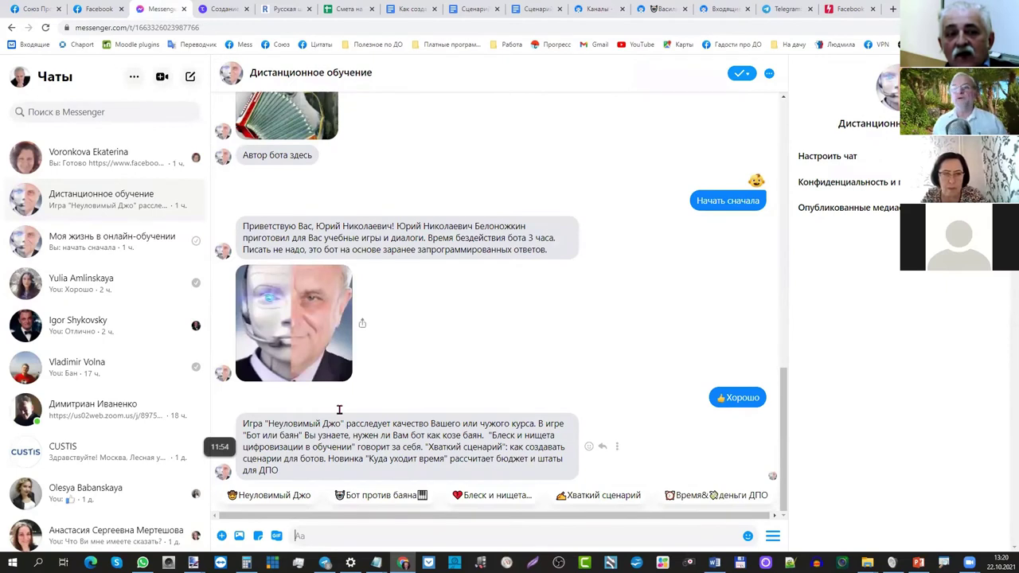
{"action": "left_click", "coordinate": [275, 496]}
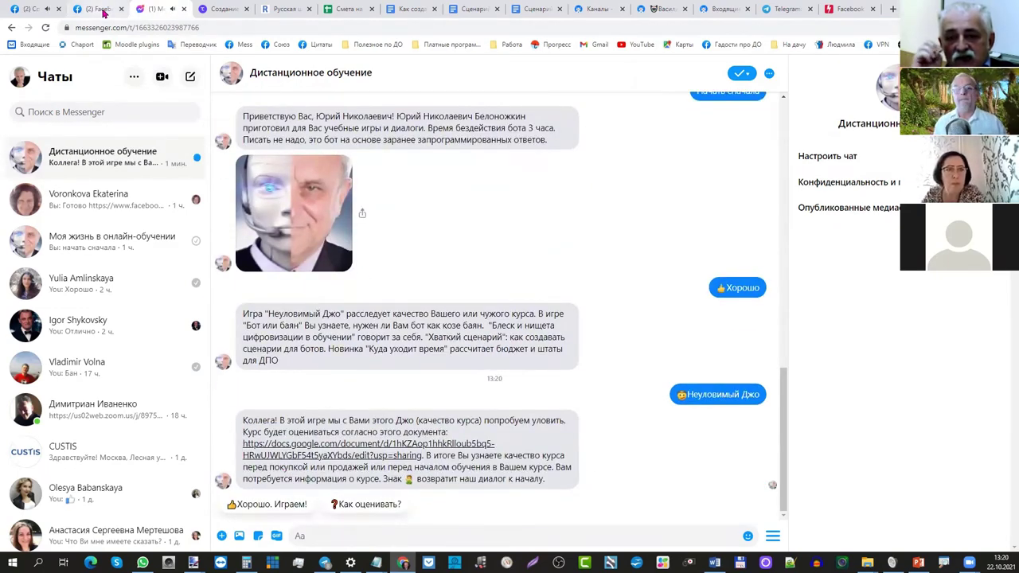
{"action": "left_click", "coordinate": [103, 13]}
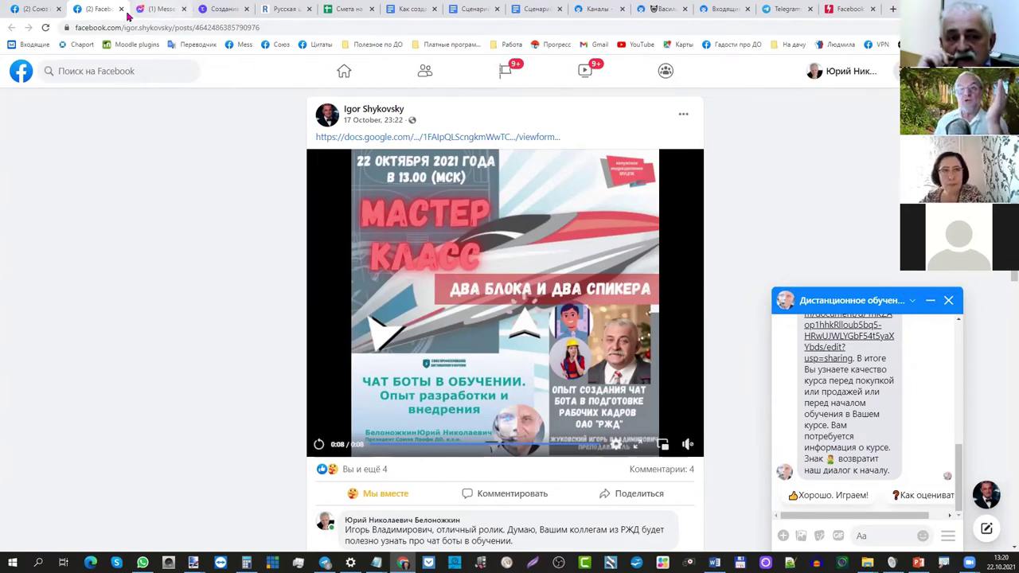
{"action": "left_click", "coordinate": [163, 11]}
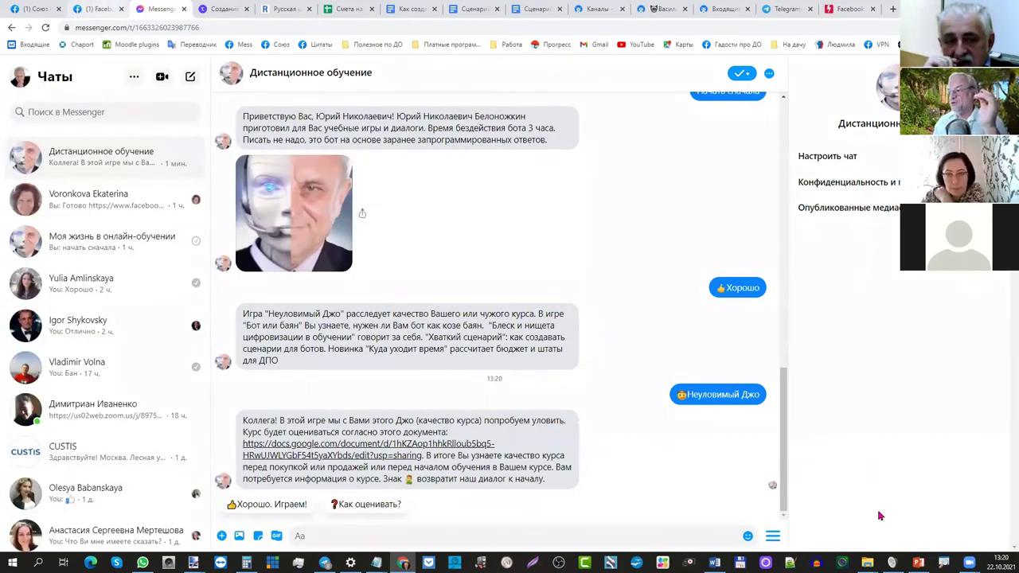
{"action": "key", "text": "ctrl+shift+Tab"}
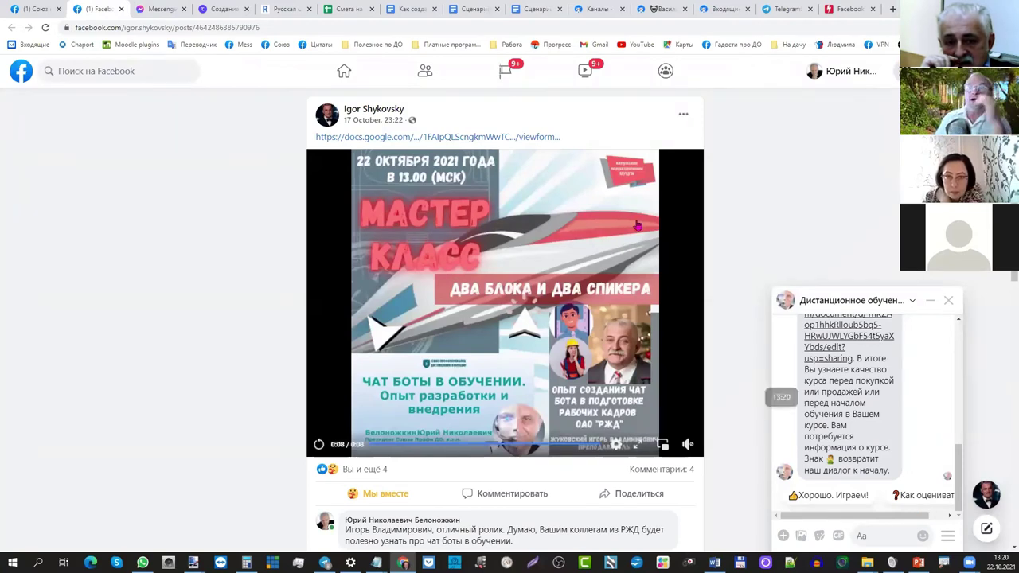
{"action": "left_click_drag", "start_coordinate": [923, 513], "coordinate": [939, 514]}
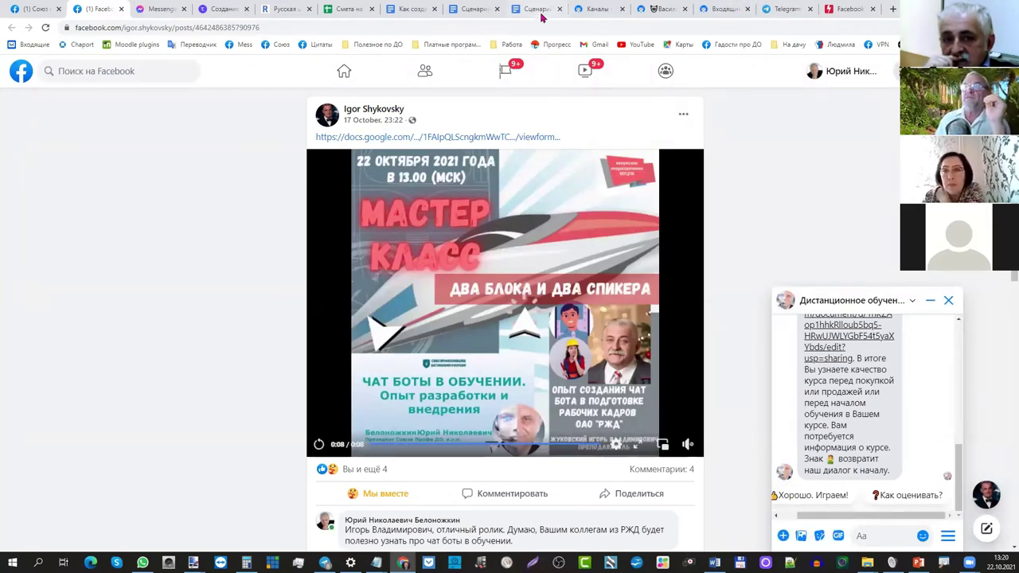
Step: Answer "Хватает" in the SnatchBot web chat of the bot Василий and view the bot's chat in Telegram
{"action": "left_click", "coordinate": [651, 11]}
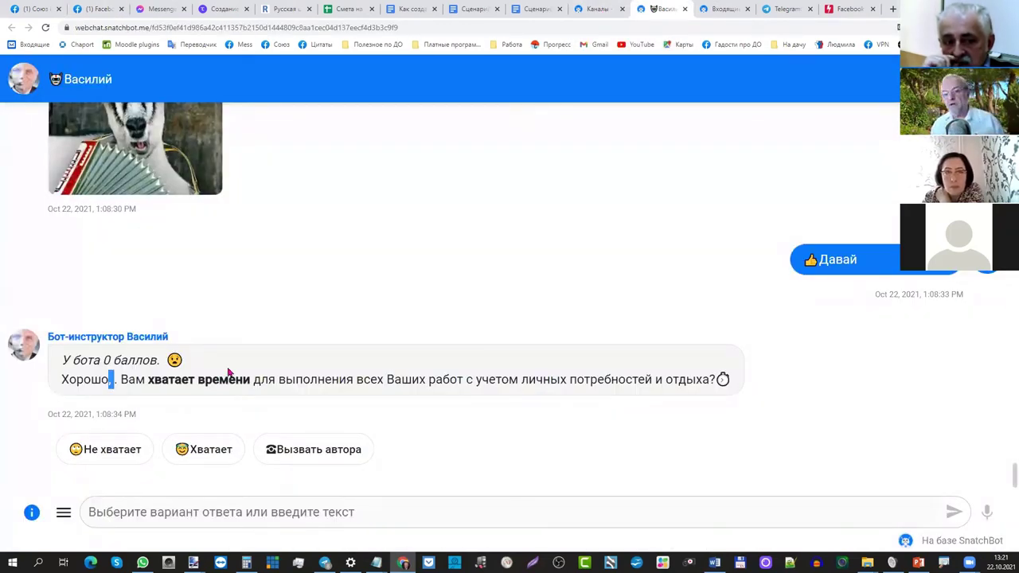
{"action": "left_click", "coordinate": [180, 453]}
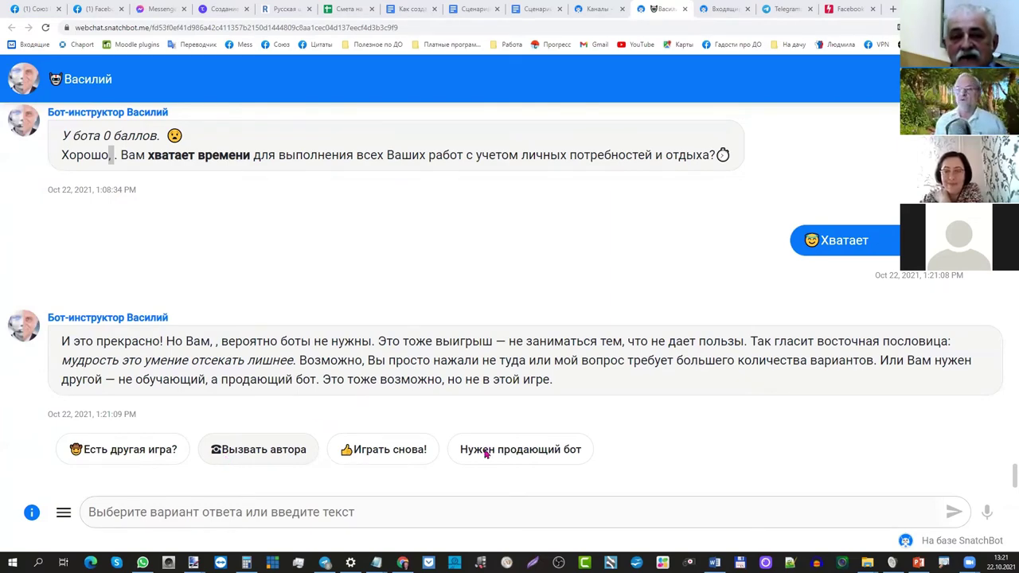
{"action": "key", "text": "alt+Tab"}
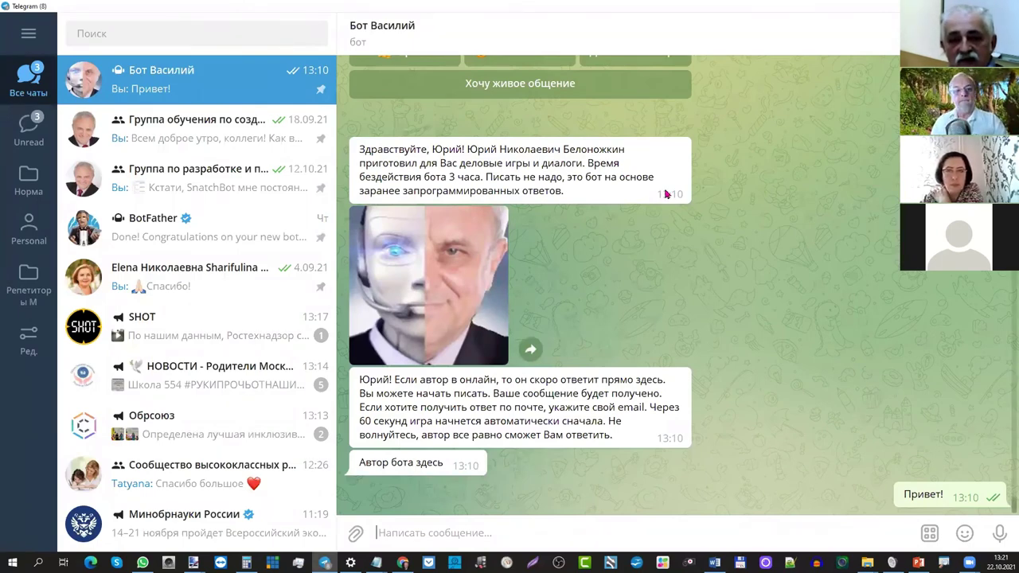
{"action": "key", "text": "alt+Tab"}
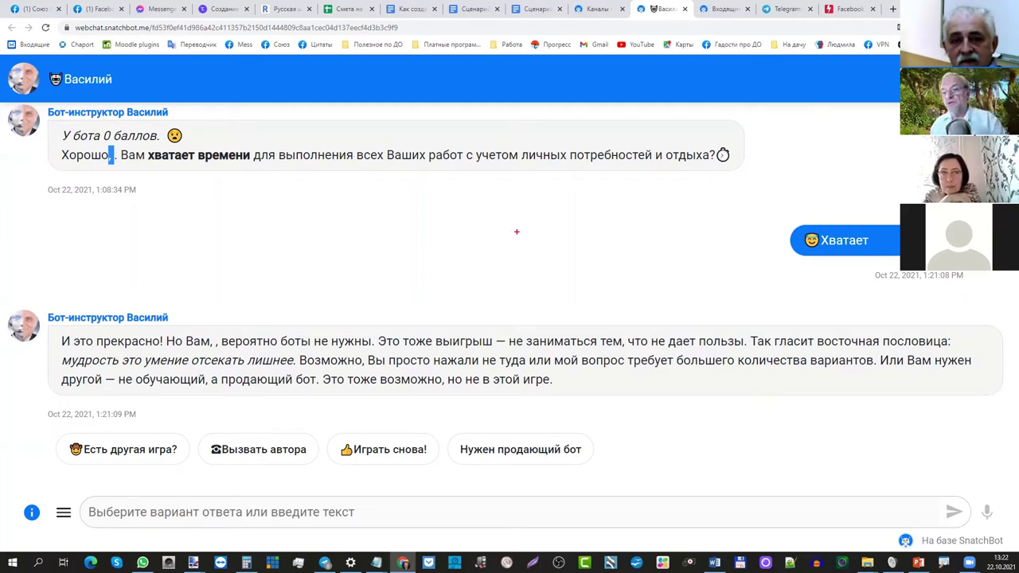
Step: Return to the SnatchBot account and open the incoming messages section "Входящие"
{"action": "left_click", "coordinate": [586, 8]}
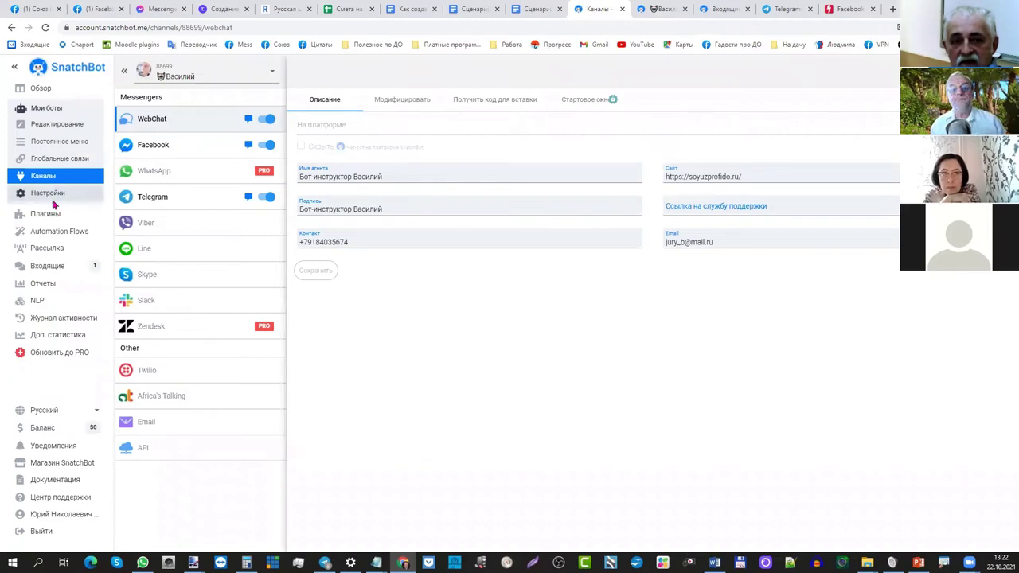
{"action": "left_click", "coordinate": [53, 265]}
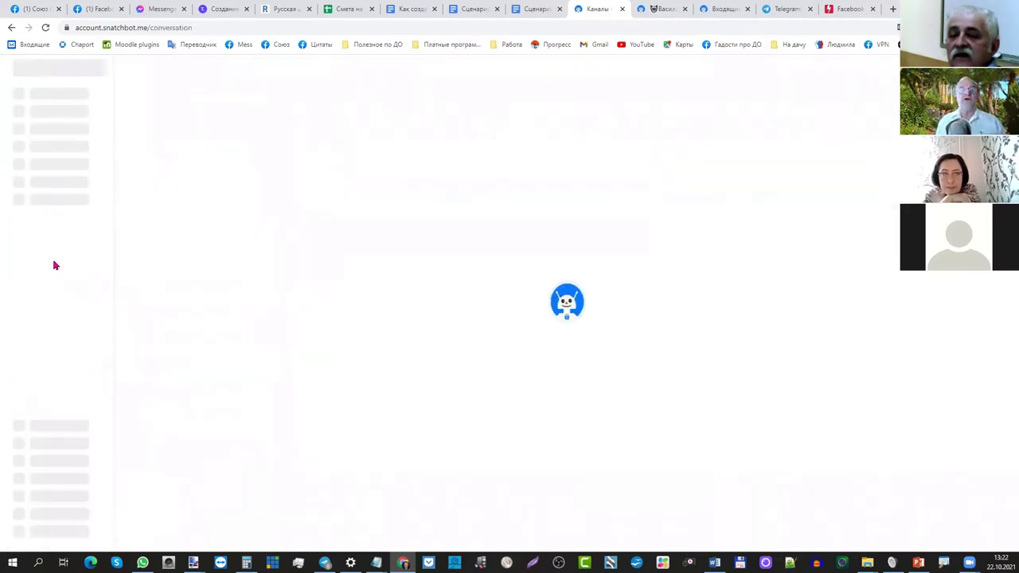